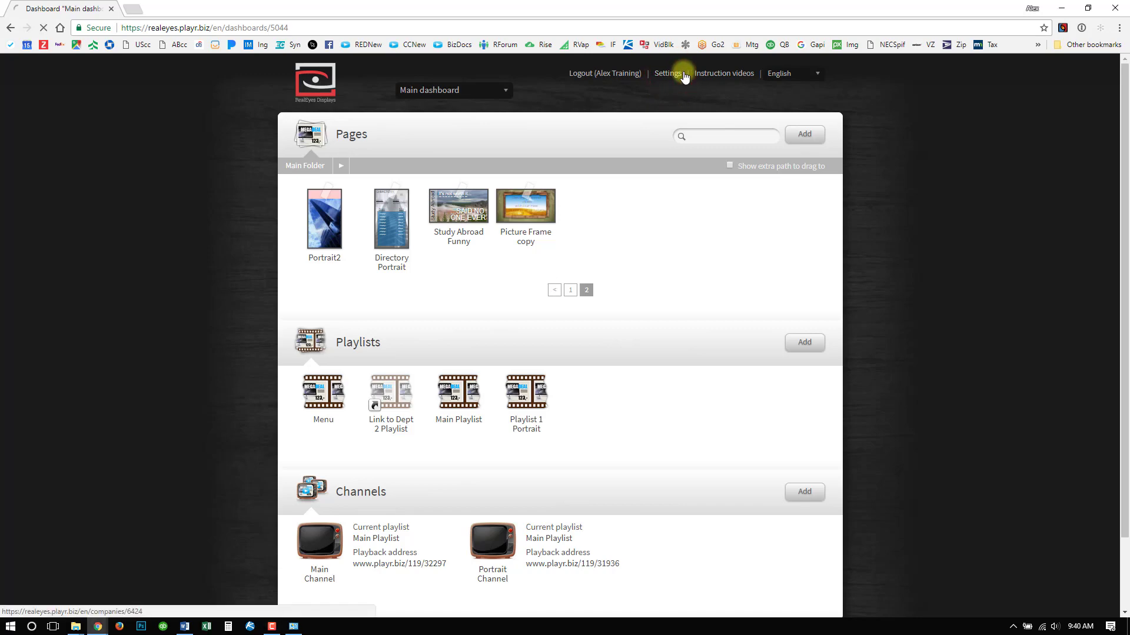
- Open the company account settings and review its overview: company details, subscription, users, players and dashboards
left_click(678, 76)
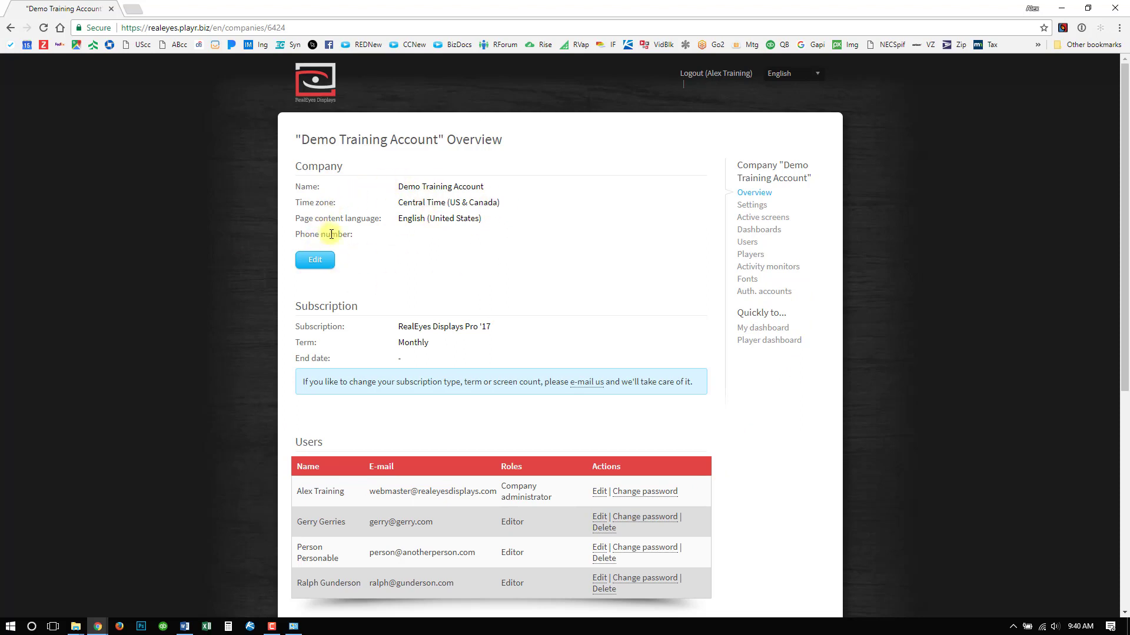
scroll(398, 180, "down", 1)
scroll(399, 180, "down", 2)
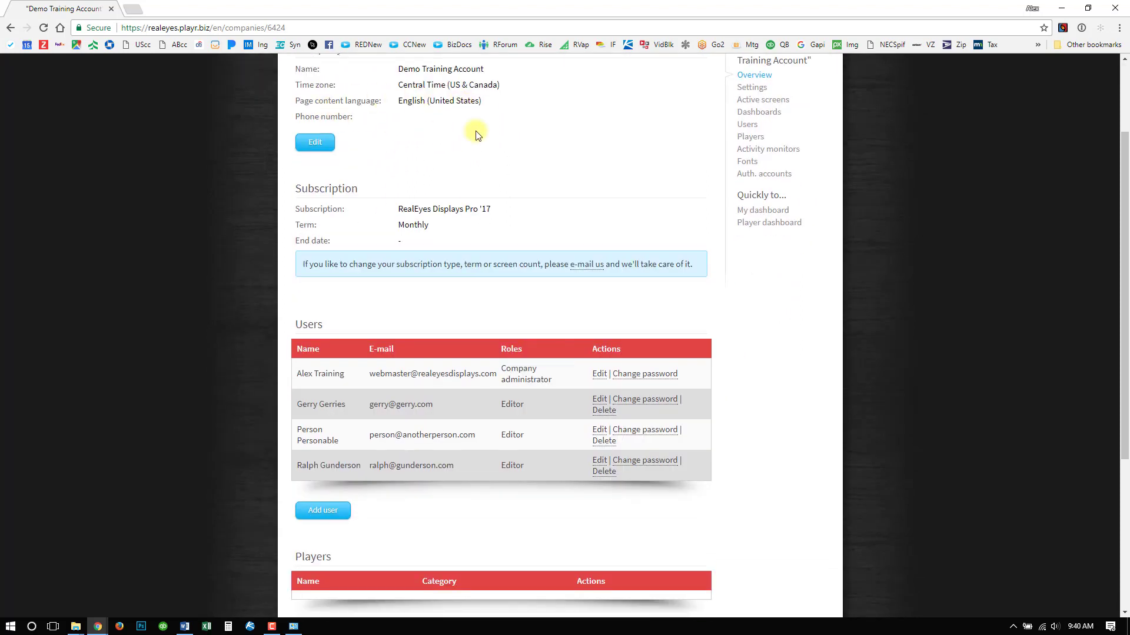
scroll(328, 182, "down", 1)
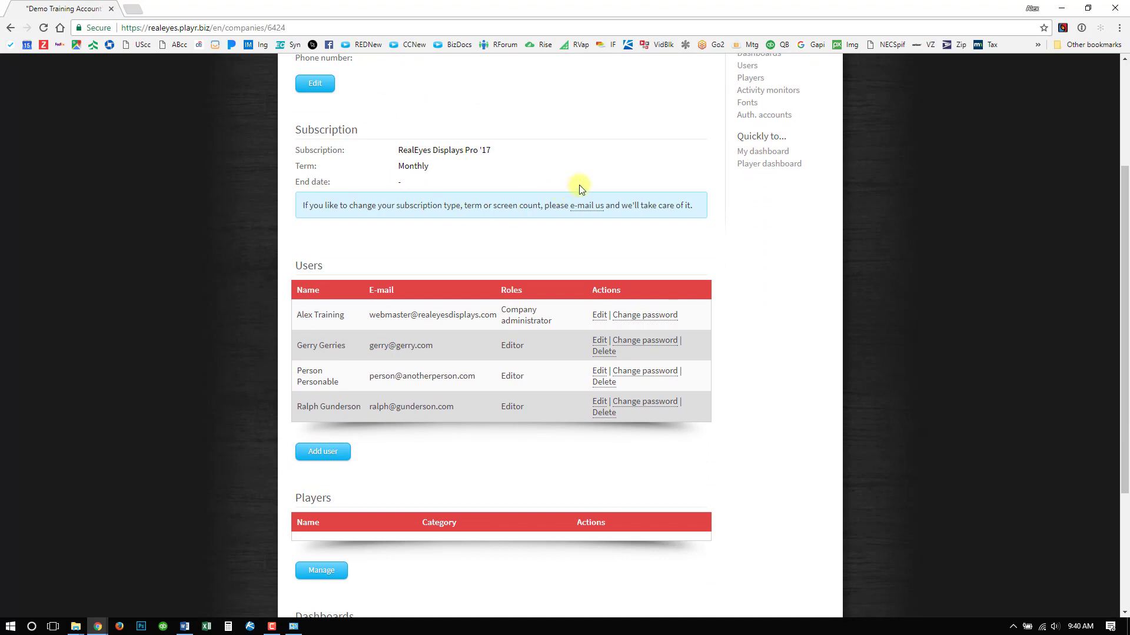
scroll(518, 160, "down", 1)
scroll(497, 162, "down", 3)
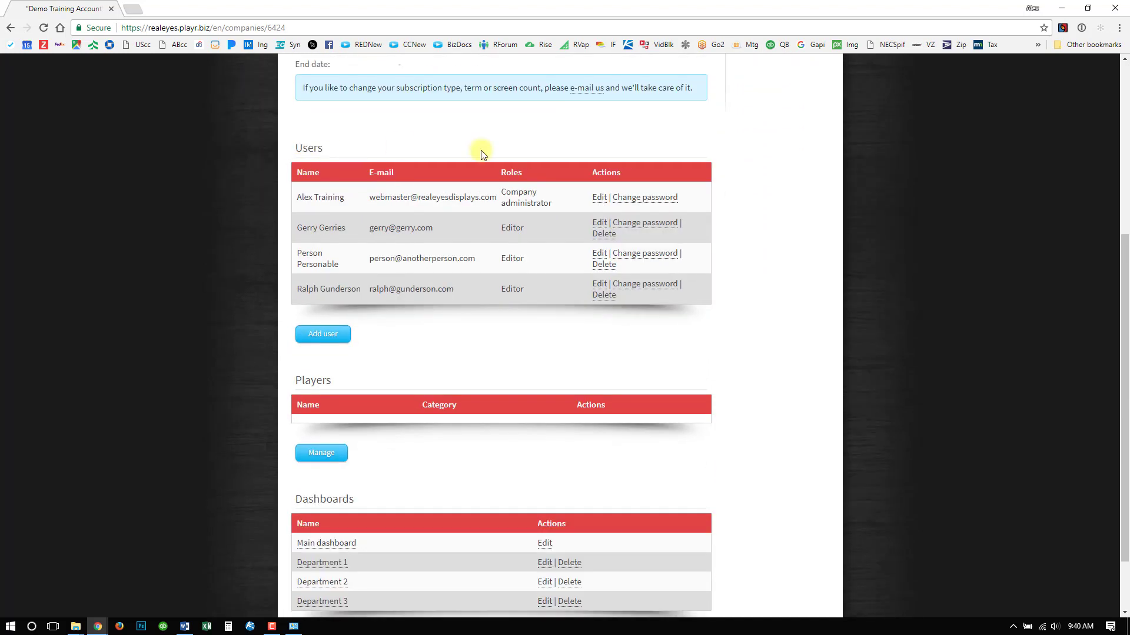
scroll(370, 227, "down", 1)
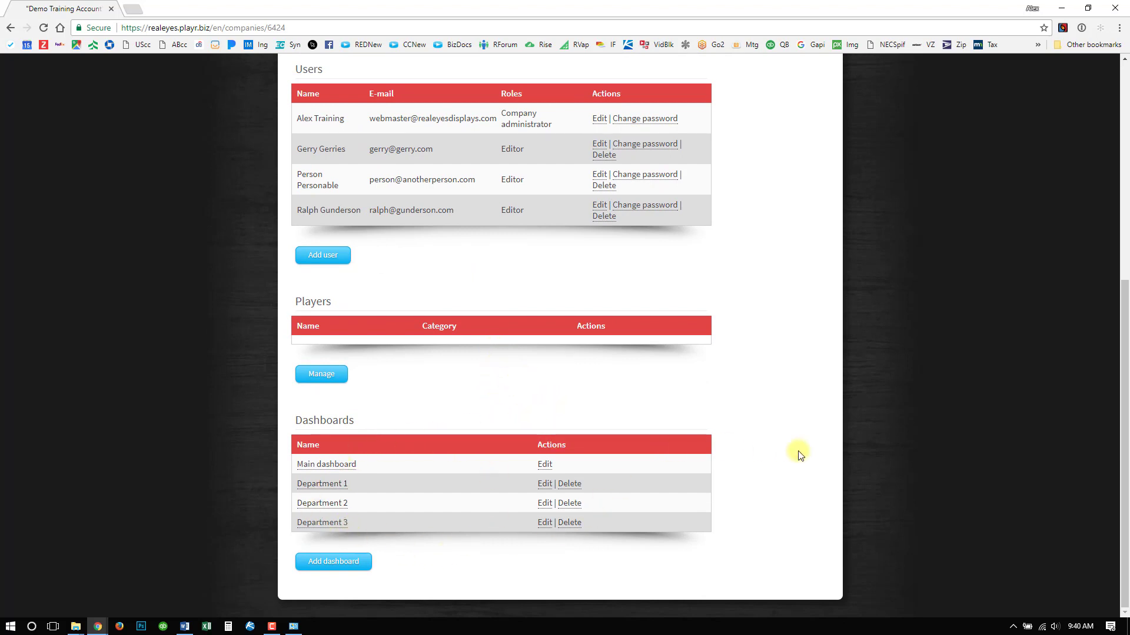
scroll(822, 445, "up", 6)
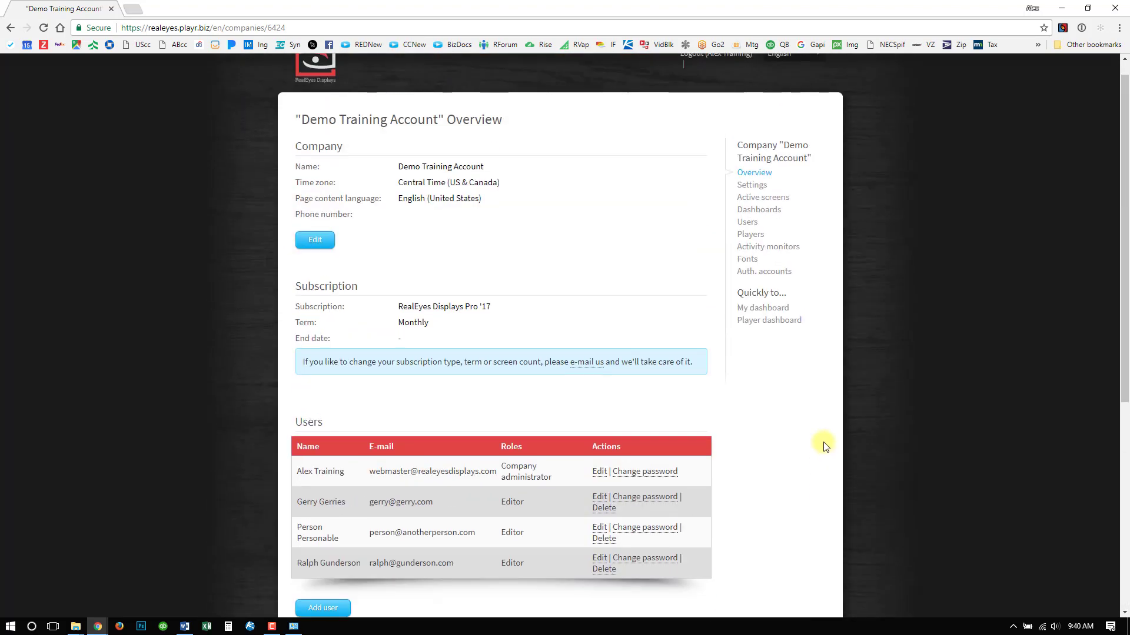
scroll(826, 448, "up", 1)
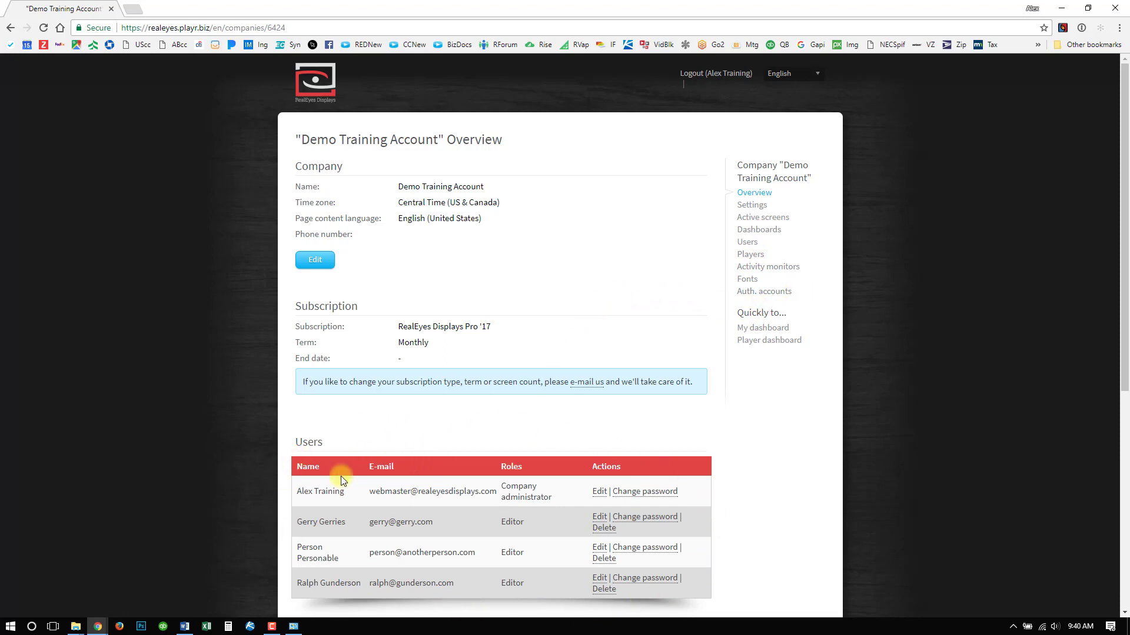
- Start a new user for the company and enter the user's e-mail address
left_click(745, 243)
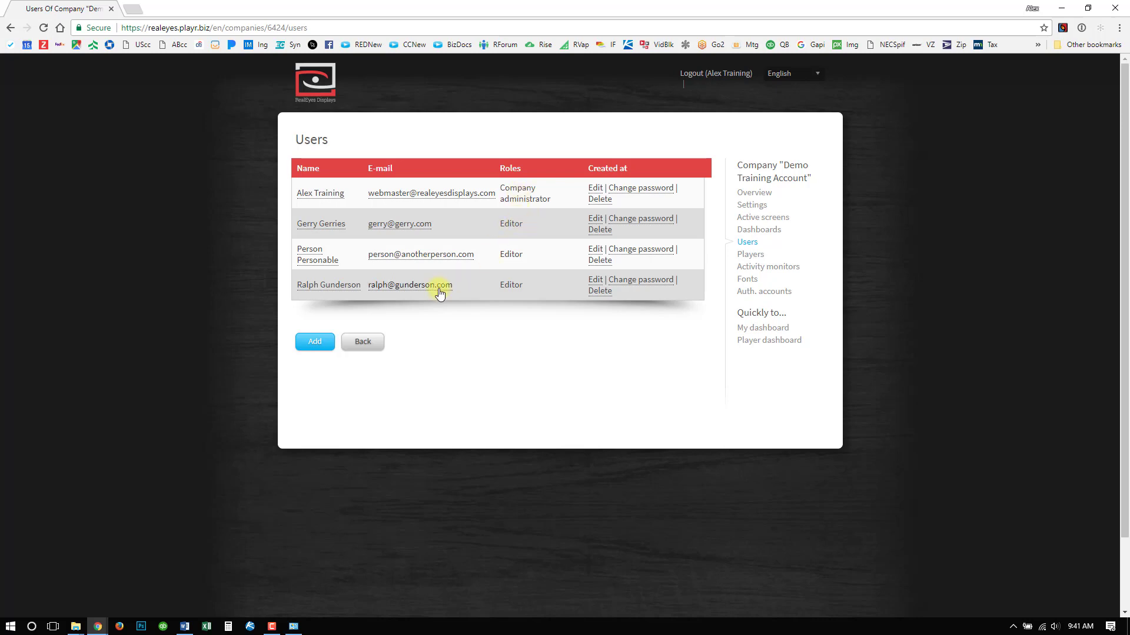
left_click(307, 347)
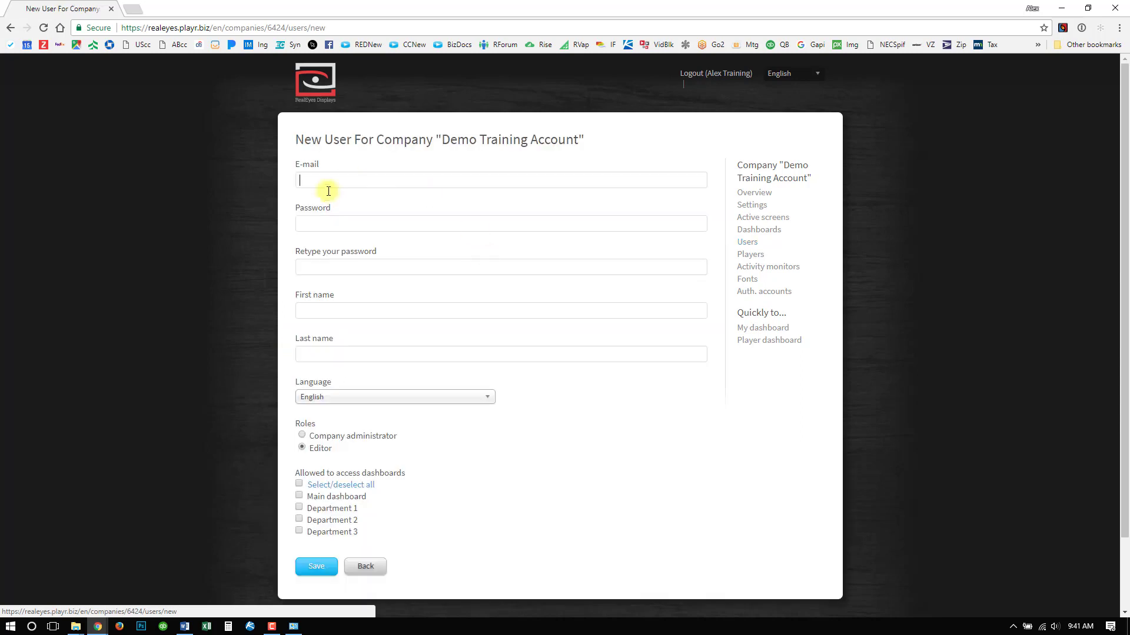
left_click(346, 184)
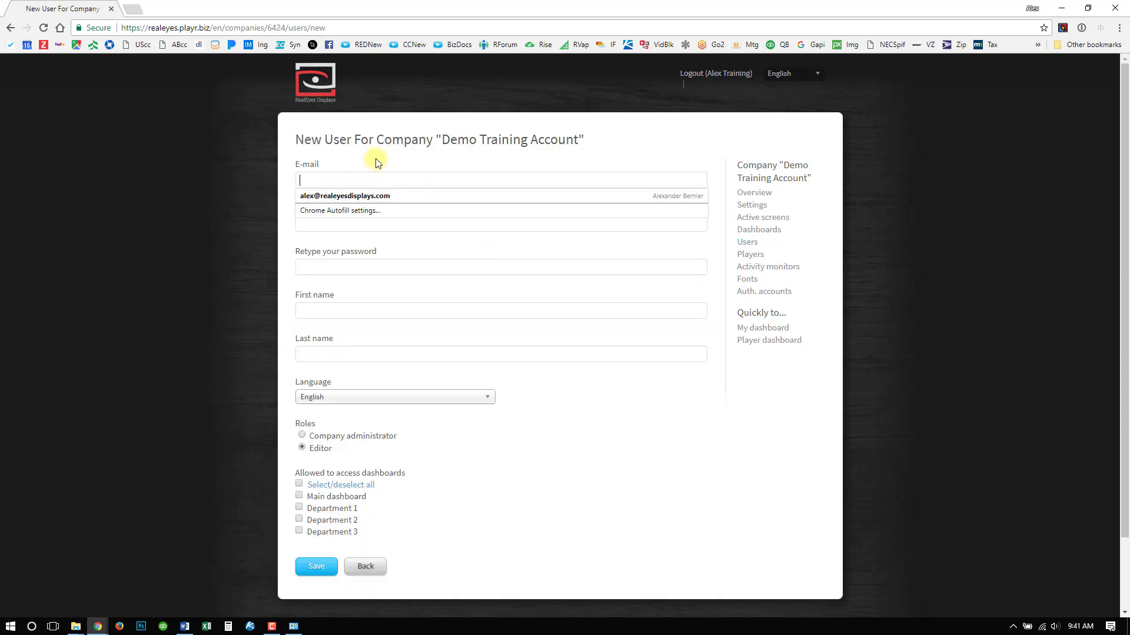
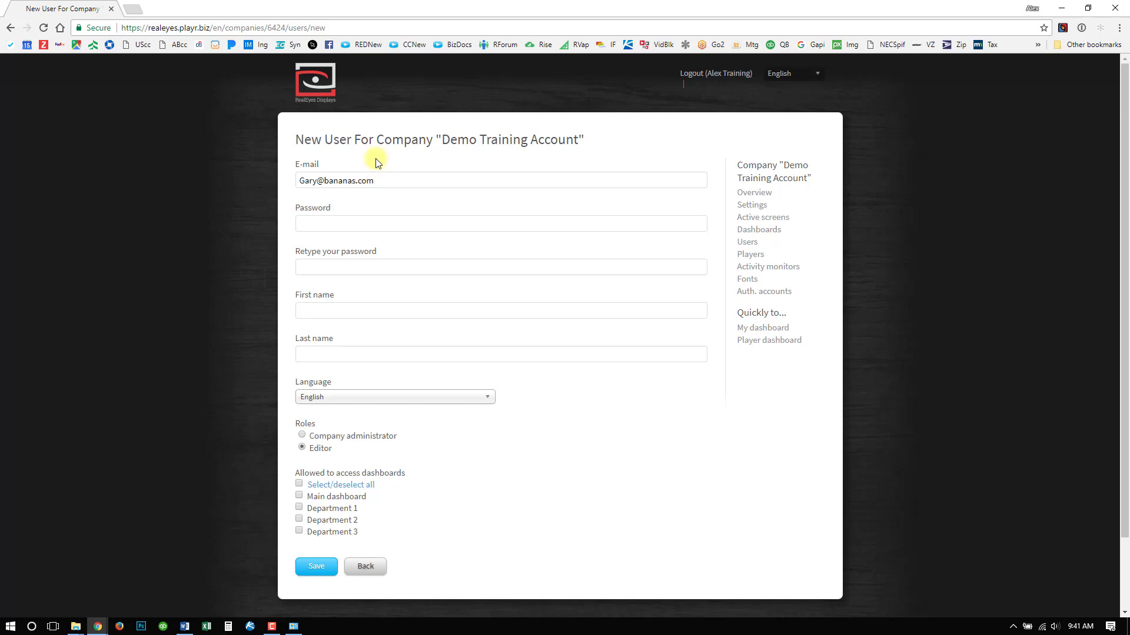
- Enter and retype the new user's password, and fill in the first and last name
left_click(353, 221)
left_click(379, 309)
type("Gary")
- Give the new user the Company administrator role with access to only the Main dashboard, and save the user
scroll(388, 333, "down", 2)
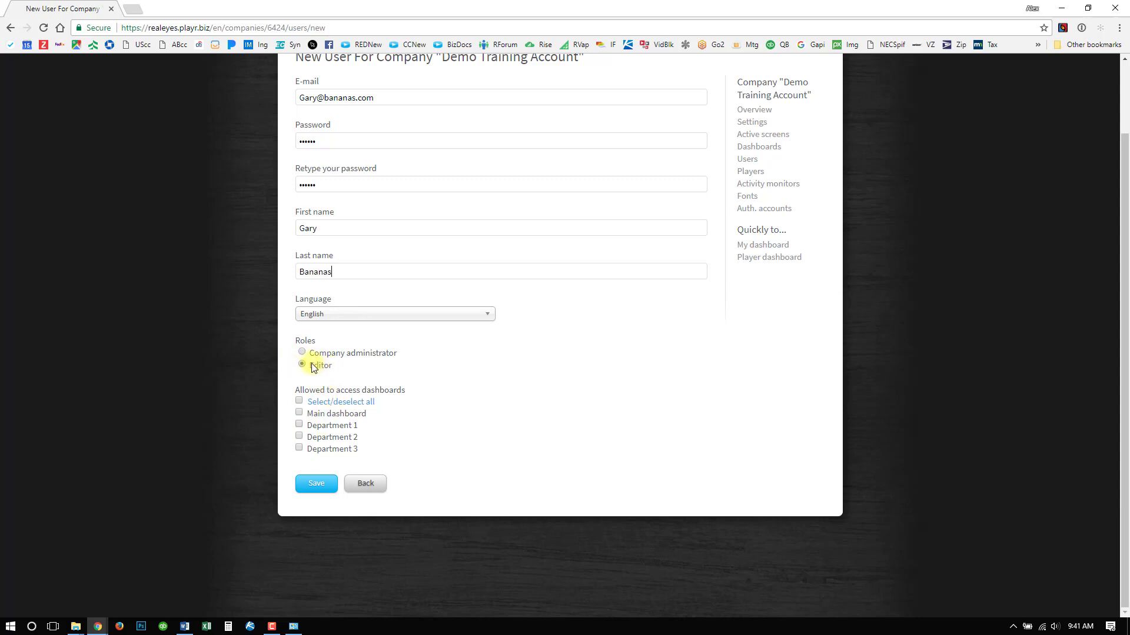
left_click(299, 413)
left_click(299, 437)
left_click(299, 436)
left_click(302, 353)
scroll(624, 440, "up", 2)
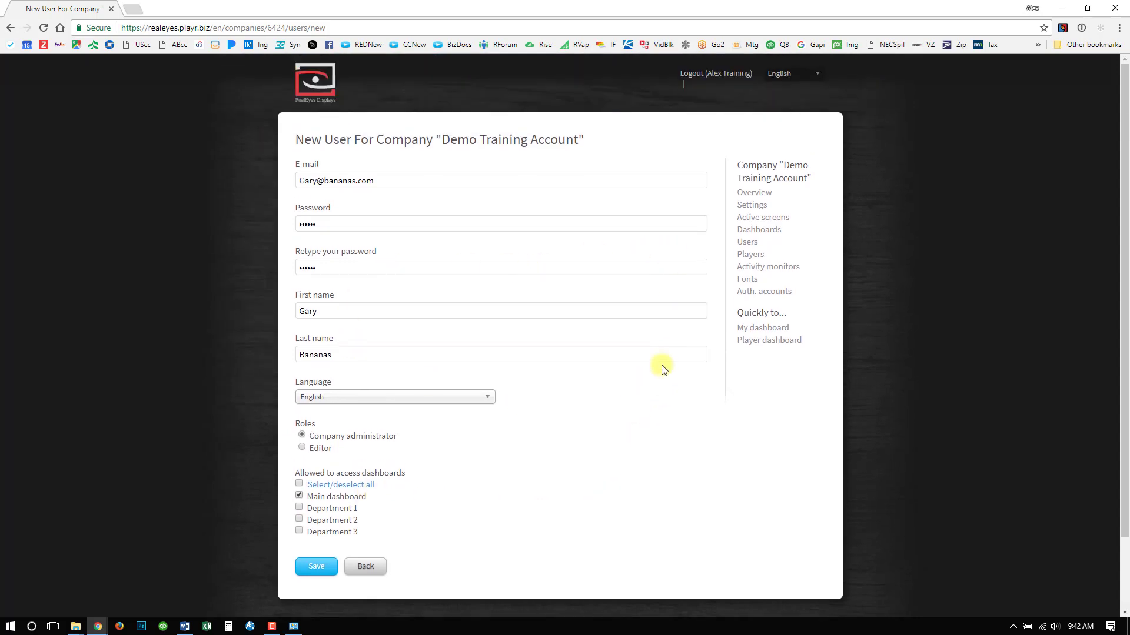
left_click(324, 571)
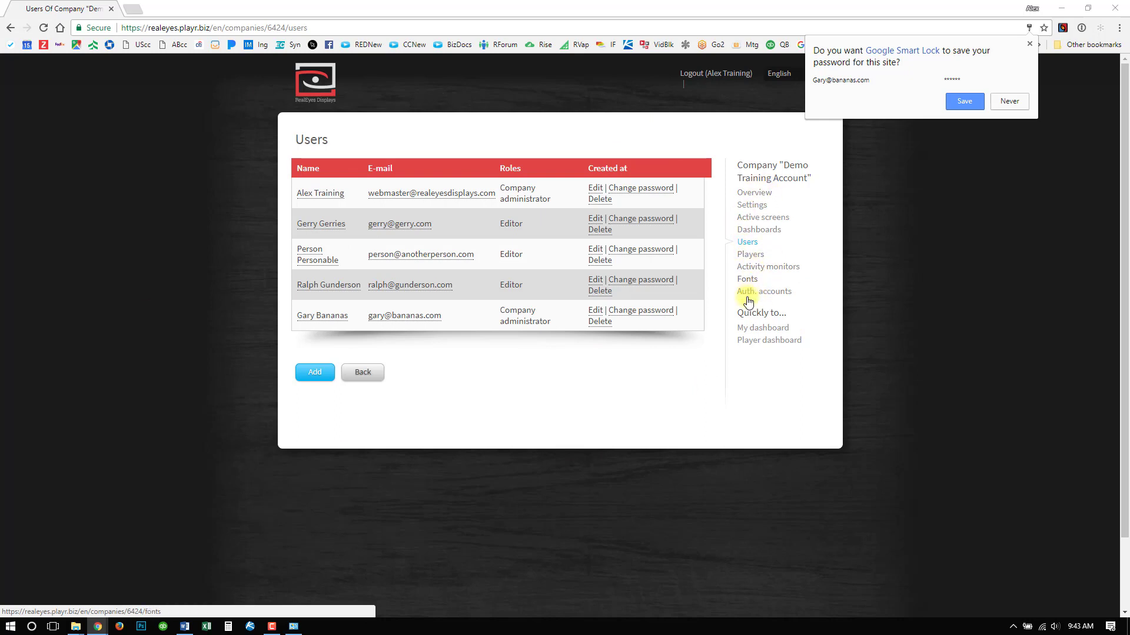
- Examine the second listed user's password-change form and profile details, returning to the user list without changes
left_click(748, 243)
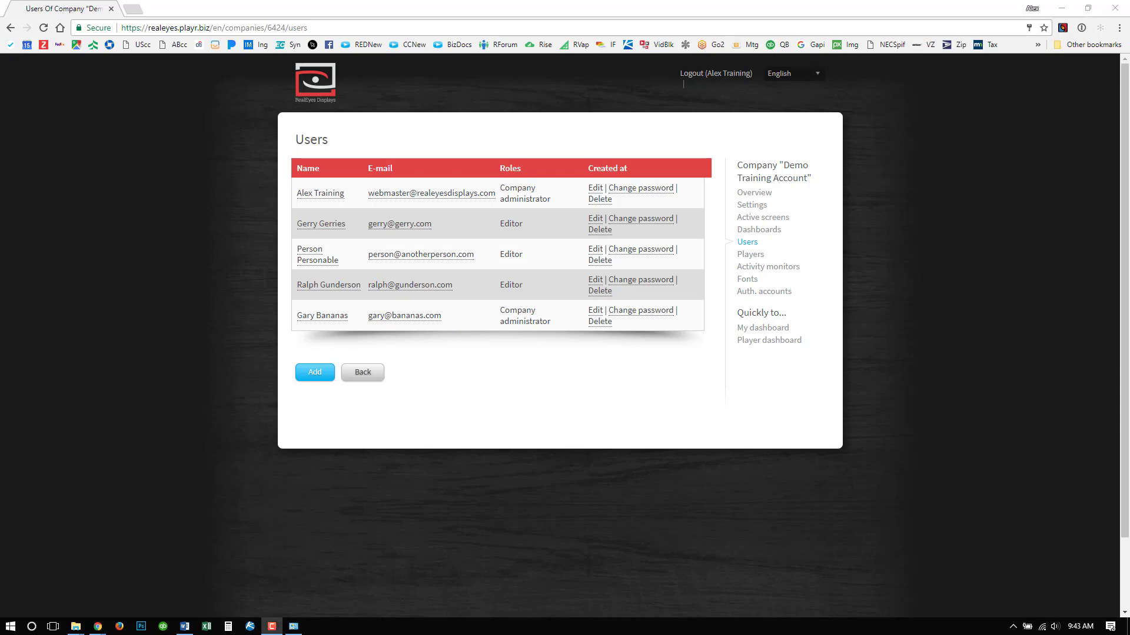
left_click(634, 224)
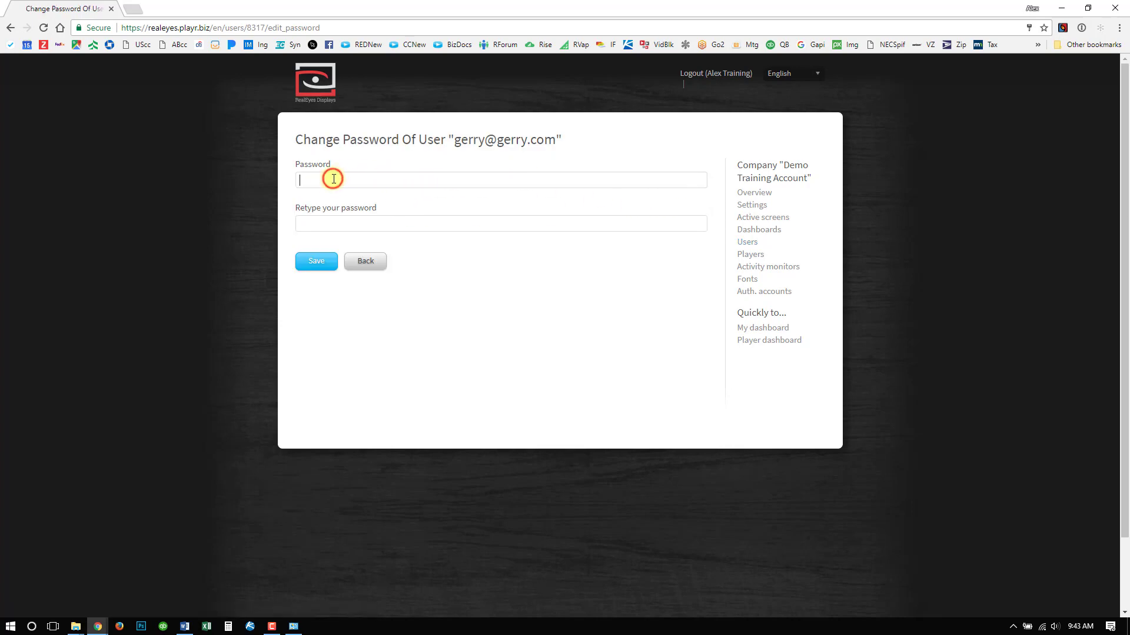
left_click(312, 224)
left_click(364, 263)
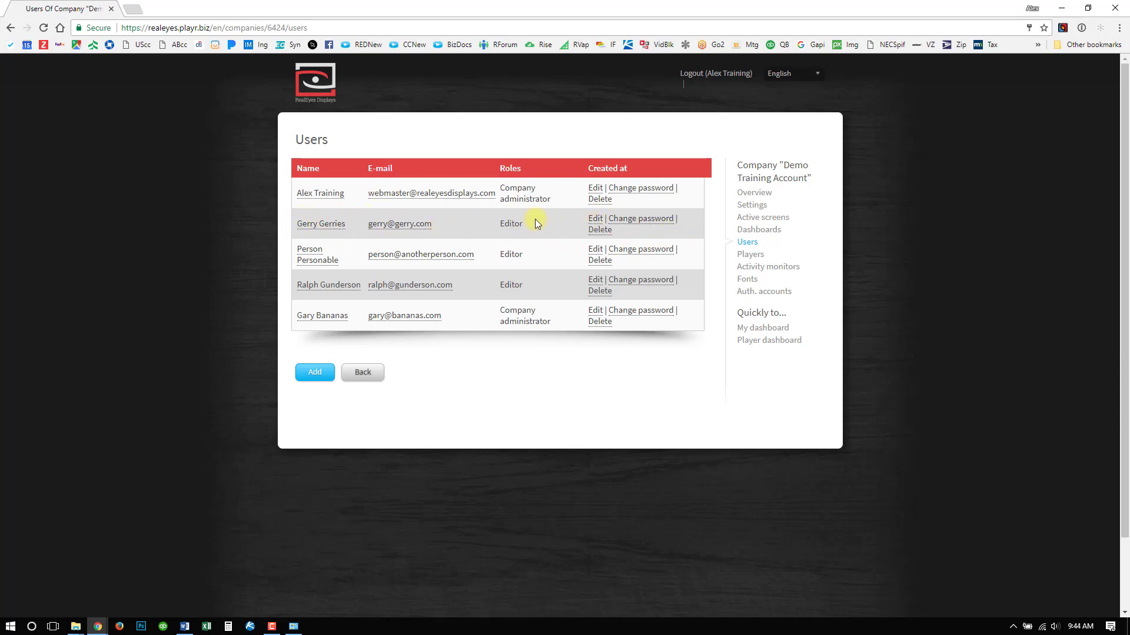
left_click(623, 219)
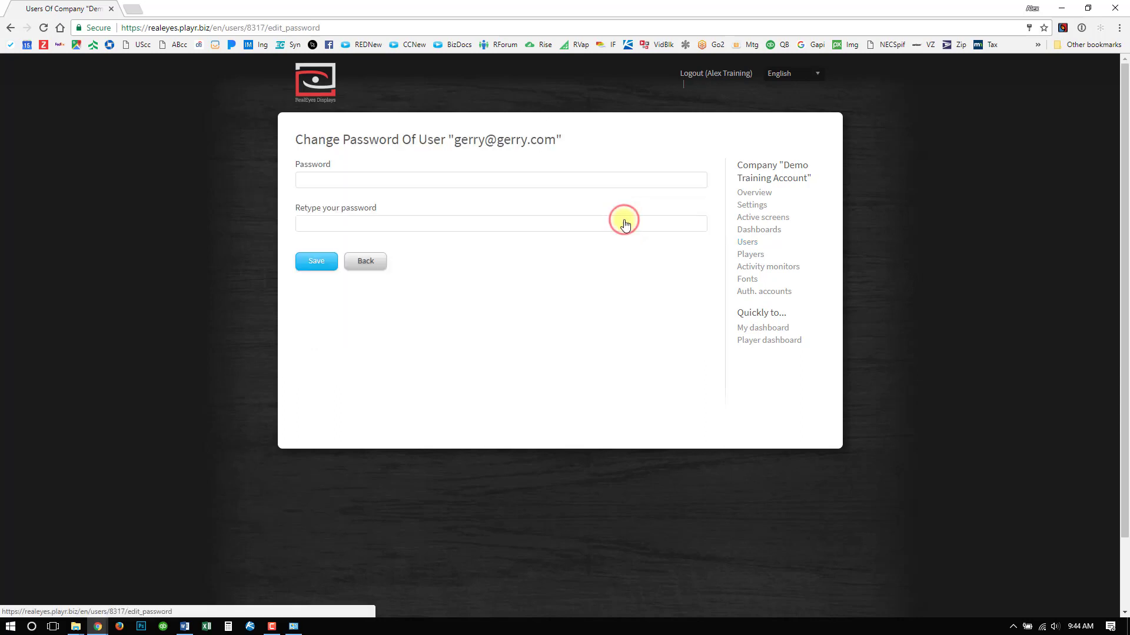
left_click(406, 178)
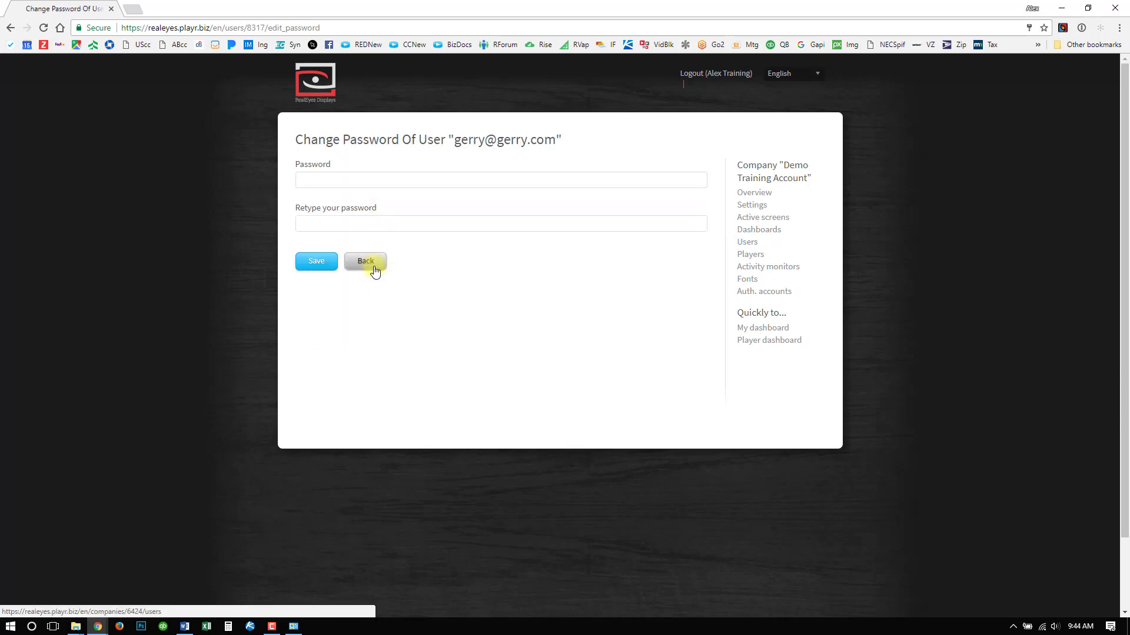
left_click(372, 268)
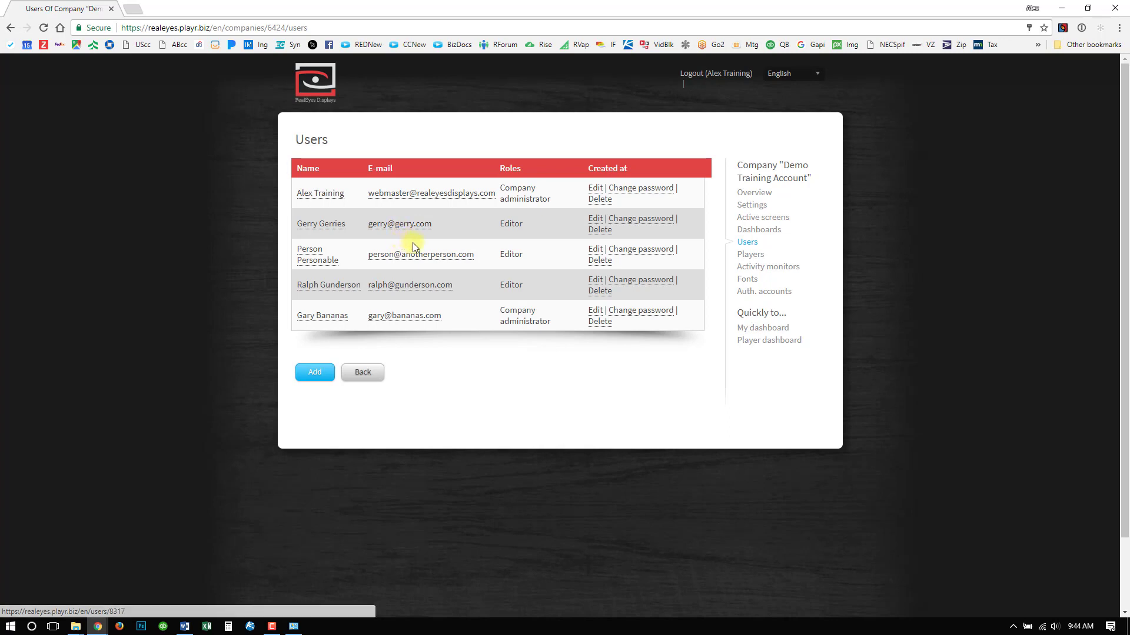
left_click(321, 227)
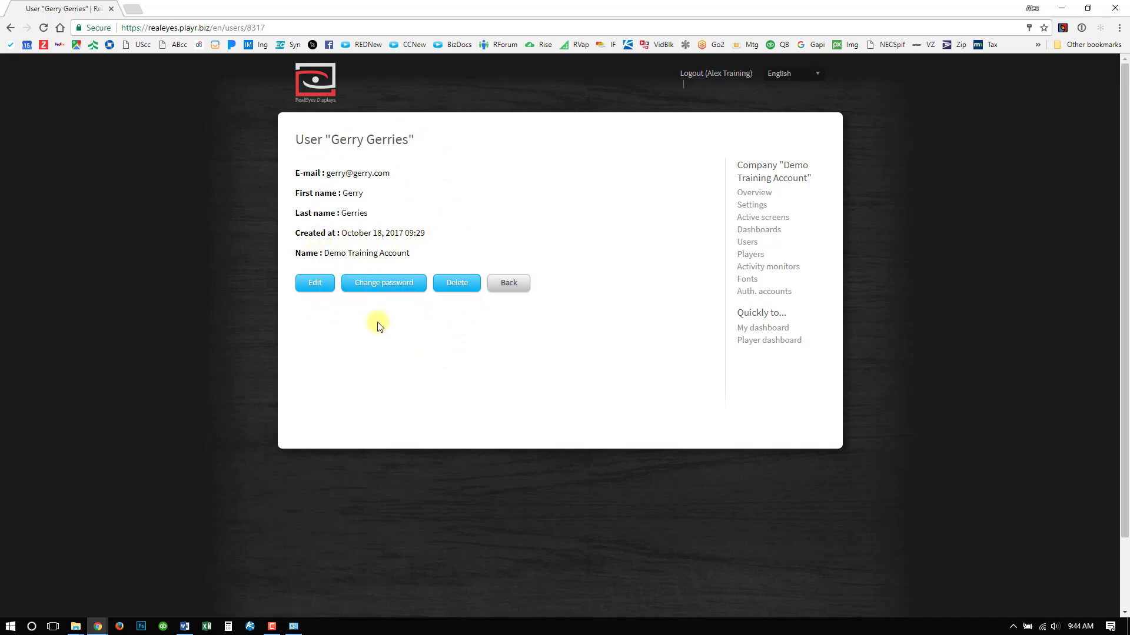
left_click(510, 286)
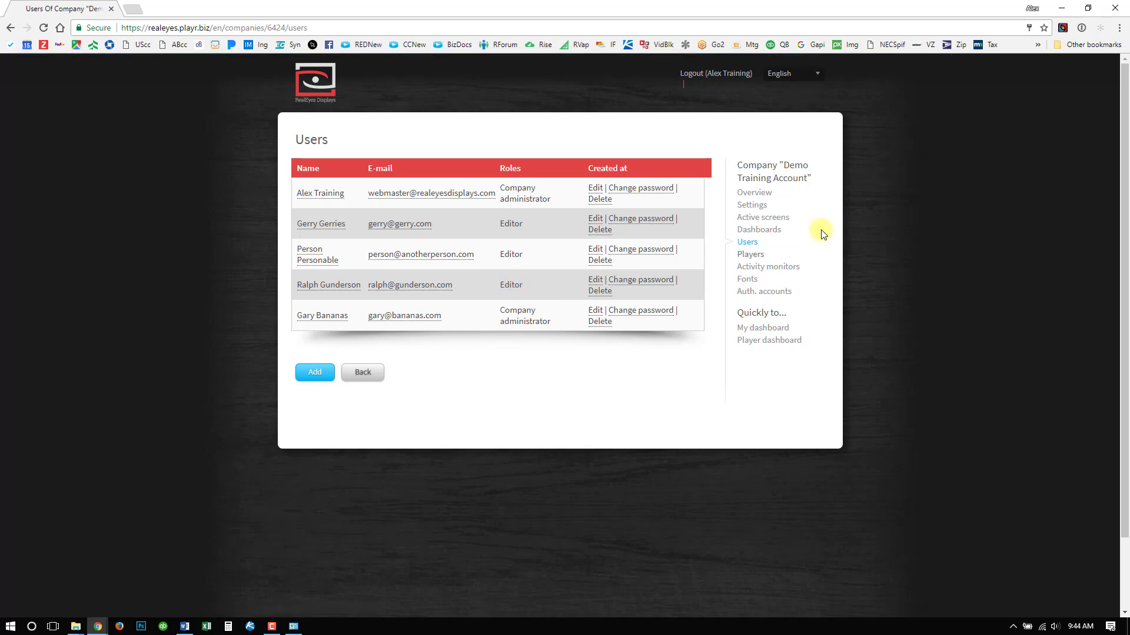
- Edit the Main dashboard to withdraw the second listed user's access, and save it
left_click(762, 231)
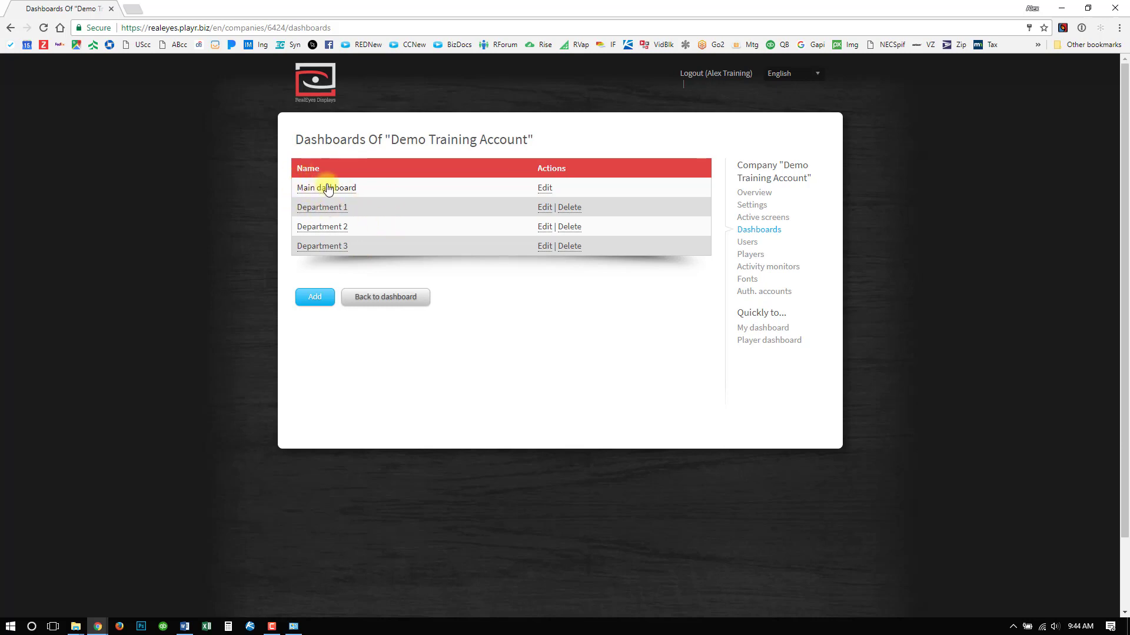
left_click(544, 187)
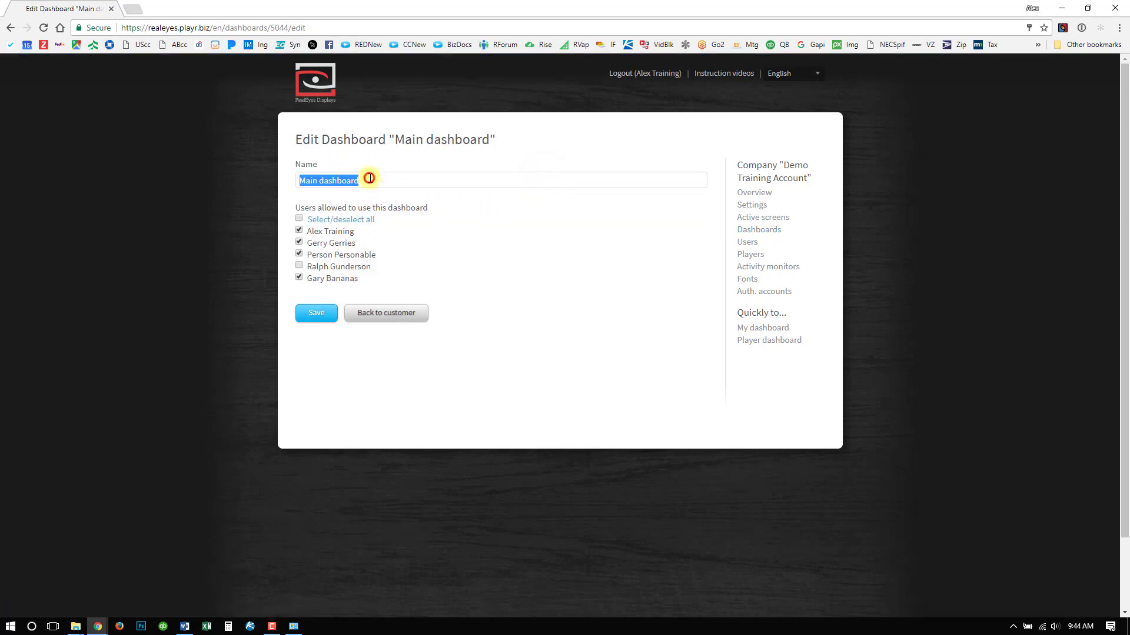
left_click(367, 179)
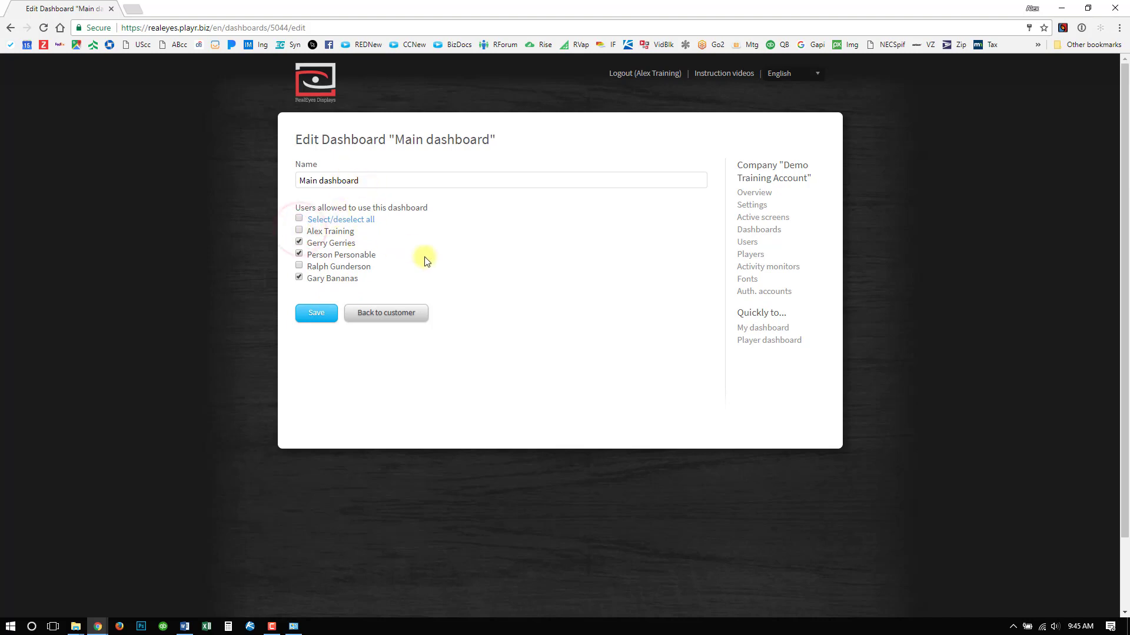
left_click(298, 230)
left_click(299, 243)
left_click(308, 316)
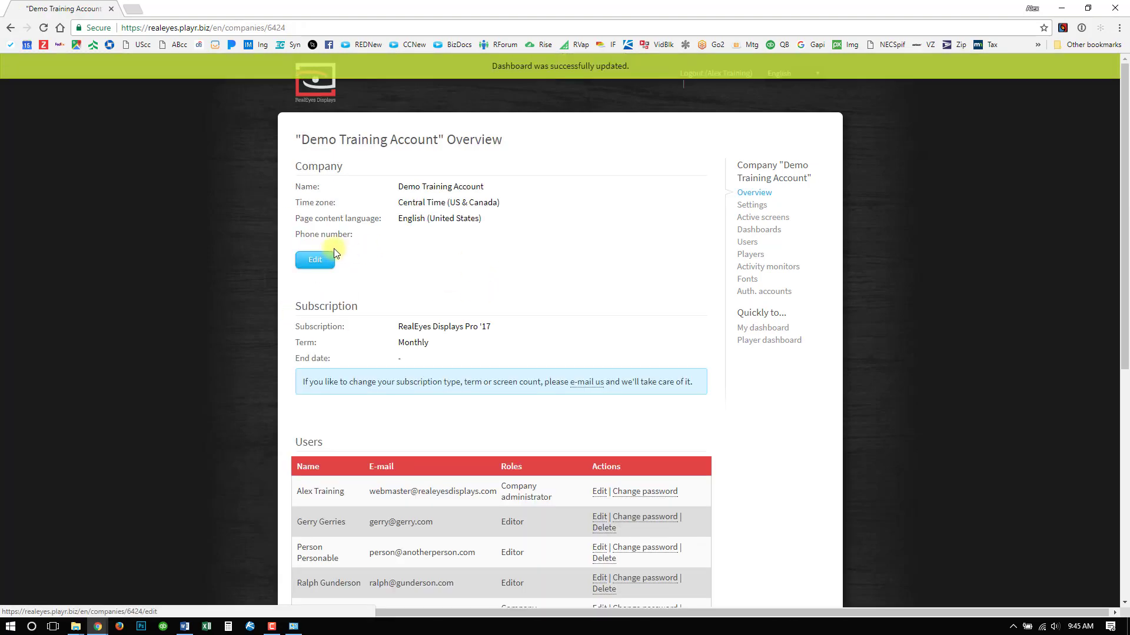
- Check which dashboards the second listed user may access in that user's edit form, leaving it without changes
scroll(585, 282, "down", 4)
scroll(724, 276, "up", 4)
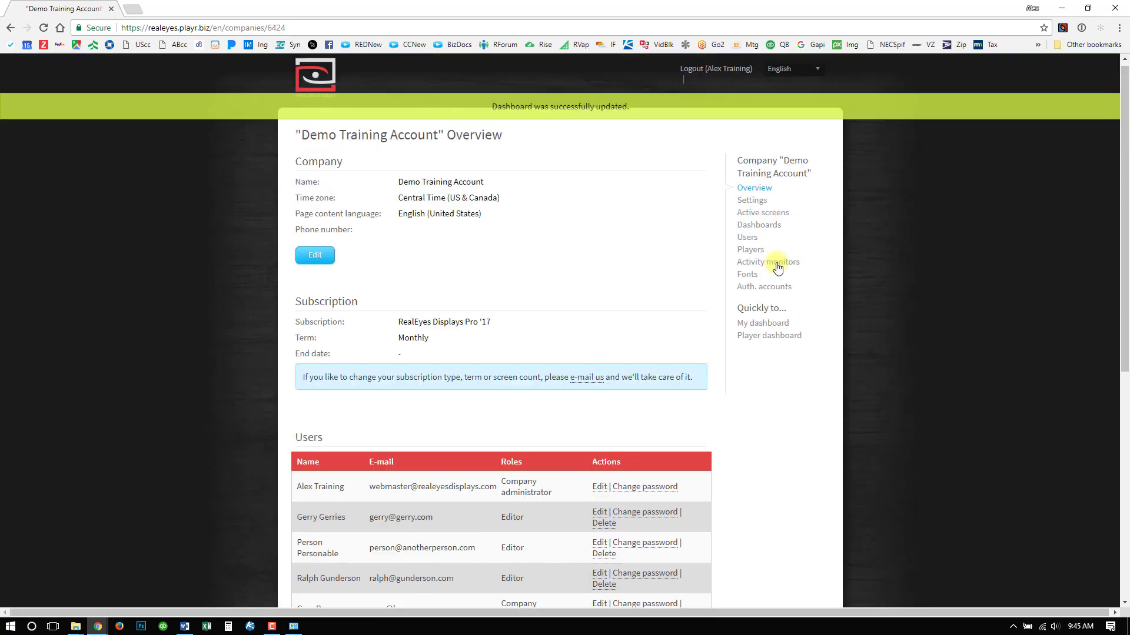
left_click(747, 242)
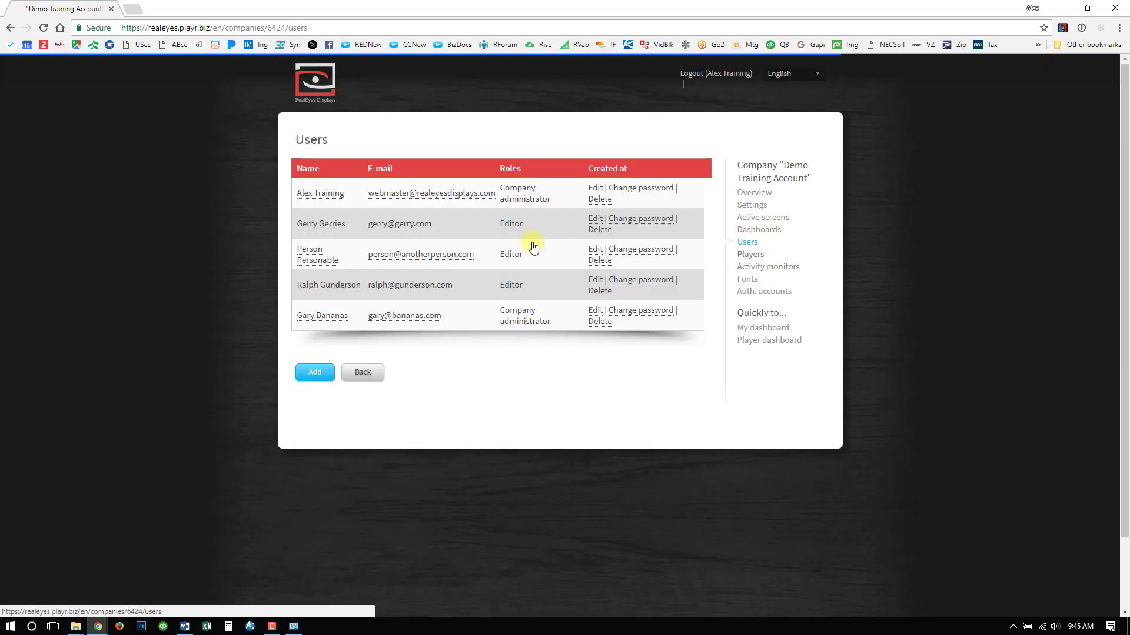
left_click(595, 219)
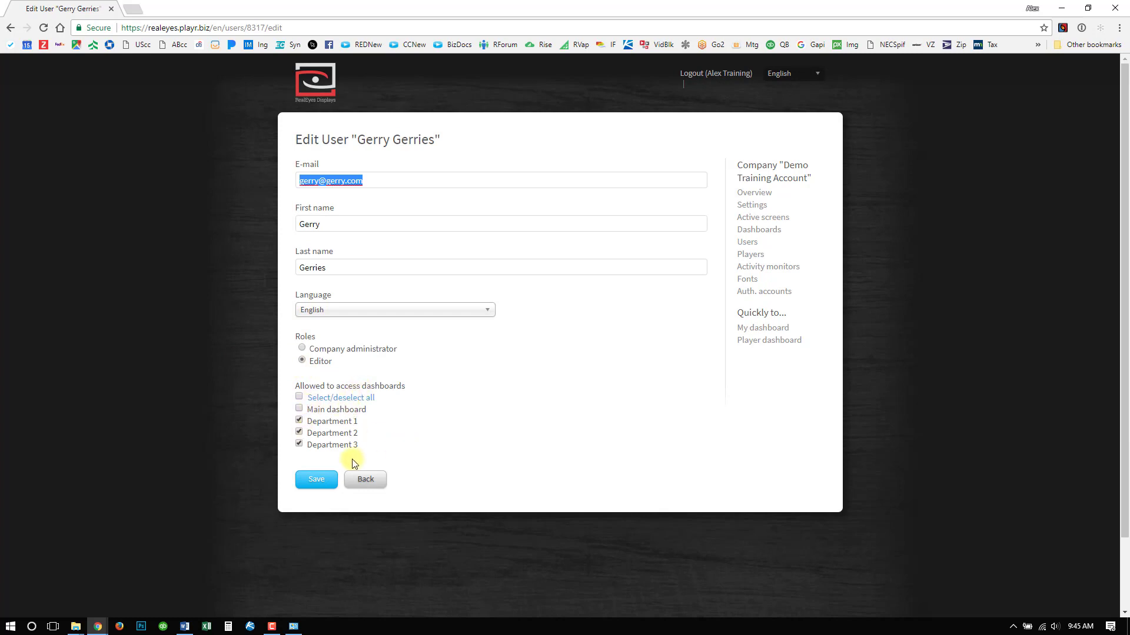
left_click(367, 481)
- Review the name and allowed users in the Department 1 dashboard's edit form, and return to the company overview
left_click(760, 233)
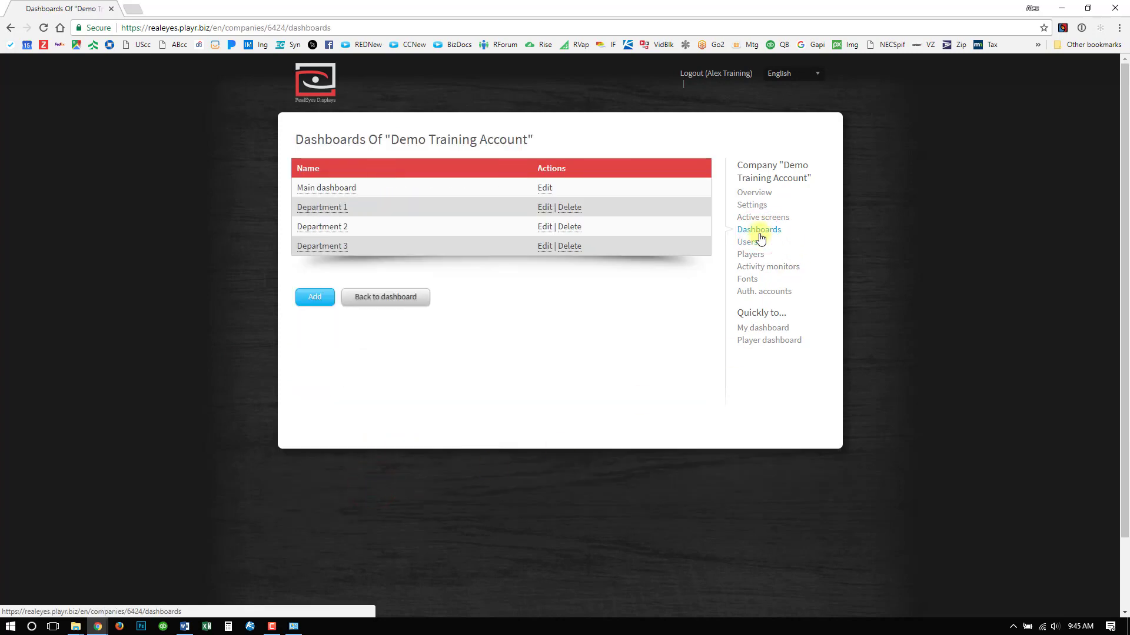
left_click(542, 208)
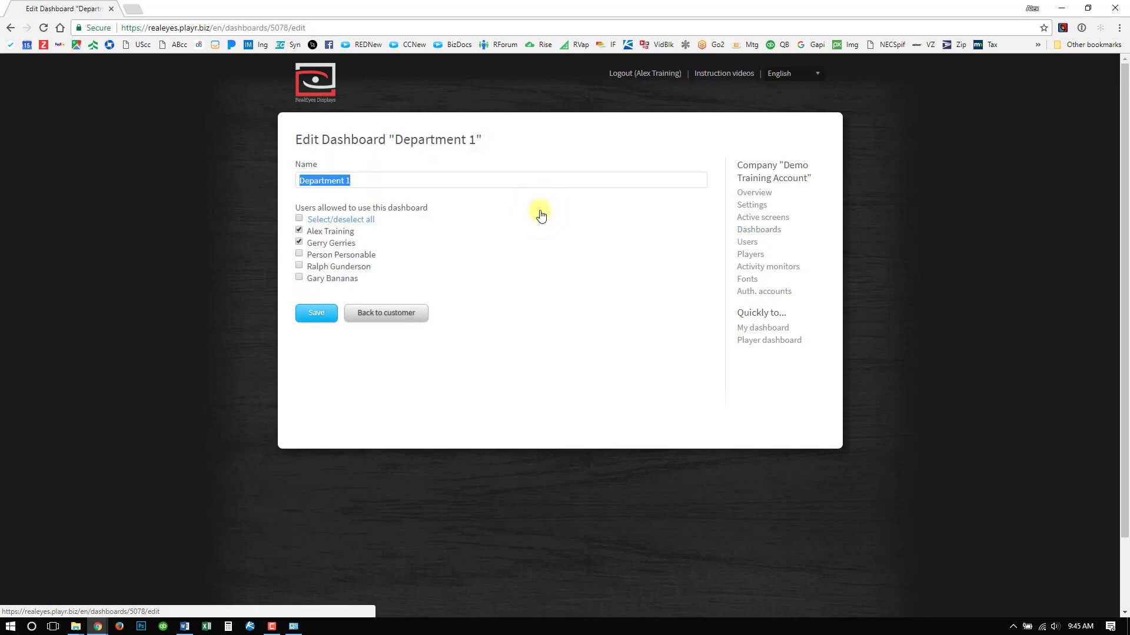
left_click(368, 179)
left_click_drag(368, 179, 246, 171)
left_click(240, 187)
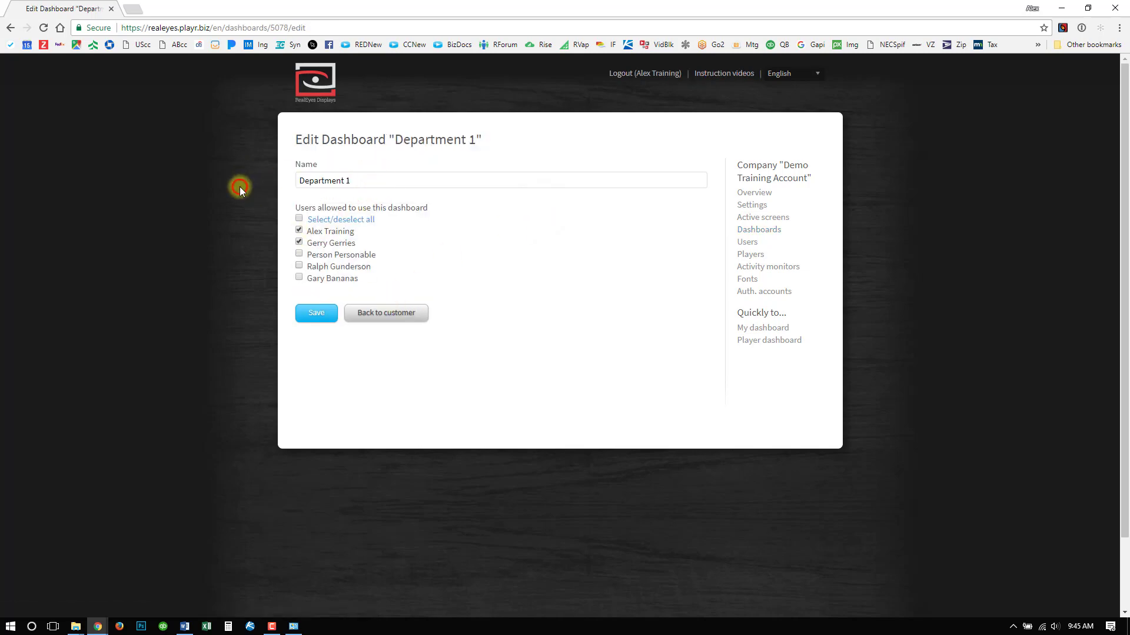
left_click(415, 312)
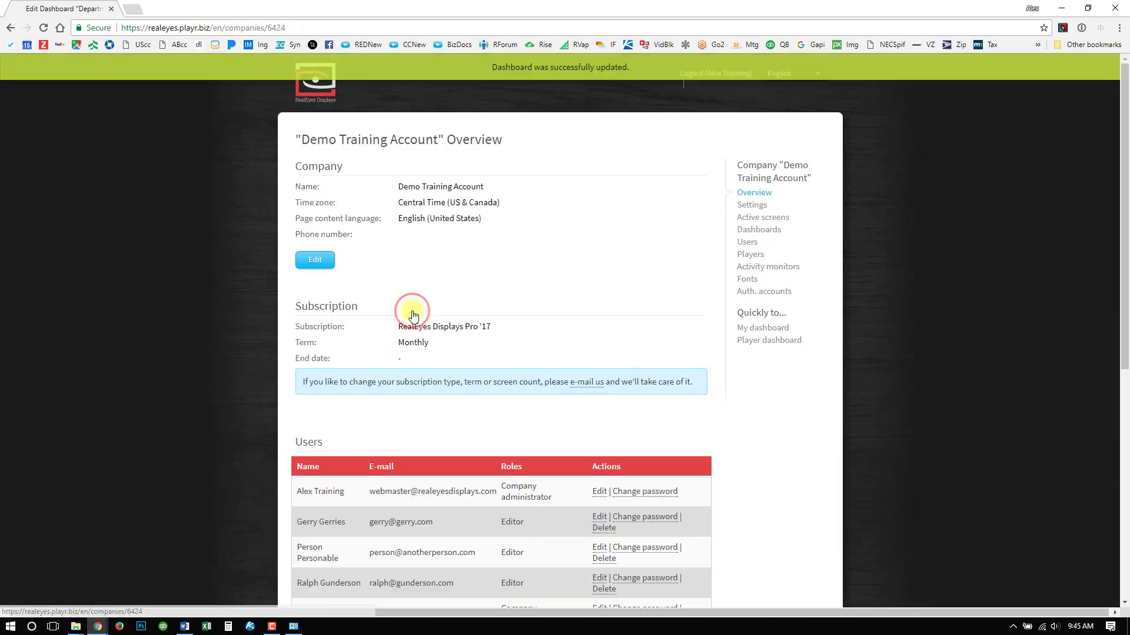
- Open the Department 1 dashboard from the company's dashboard list
left_click(759, 230)
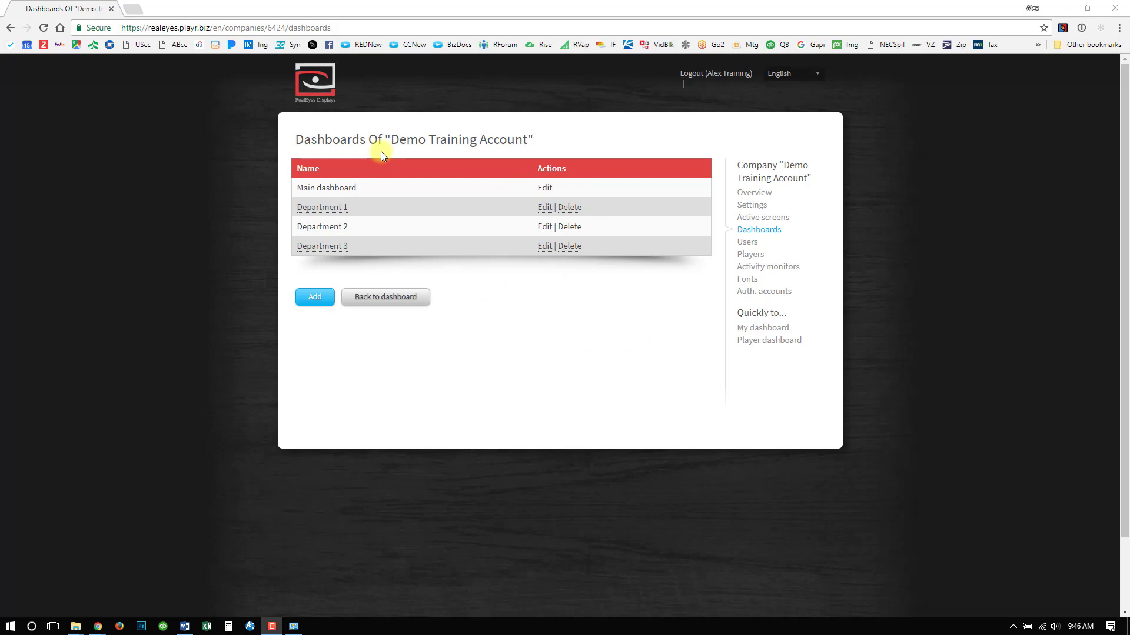
left_click(323, 195)
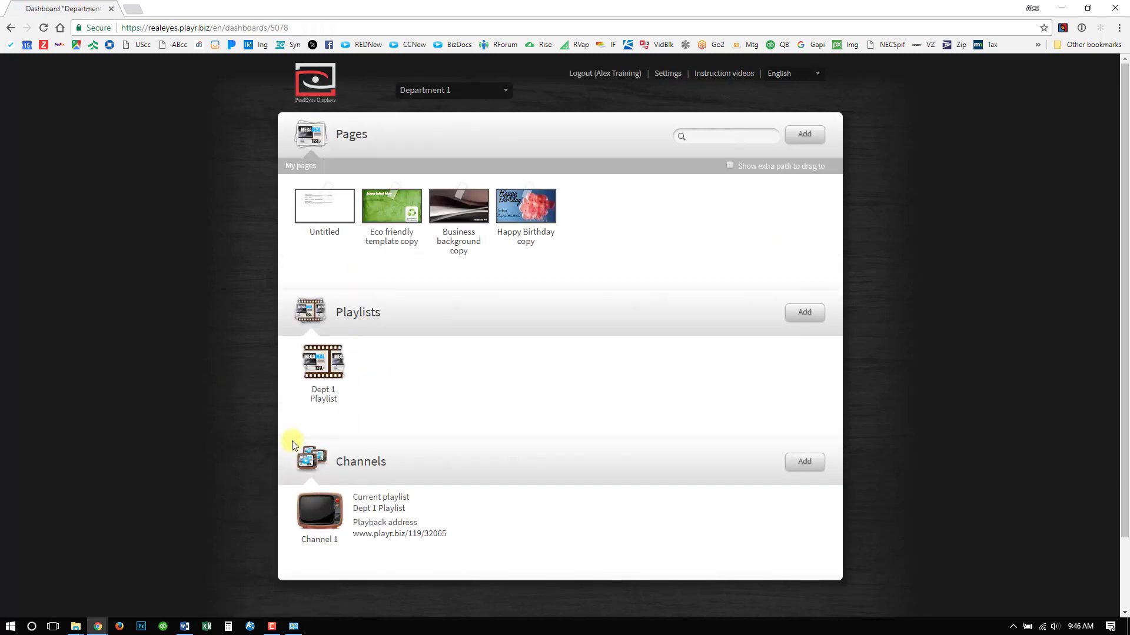
- Check which dashboards can be switched to from Department 1, and reopen Department 1 from the company overview's dashboard list
left_click(458, 92)
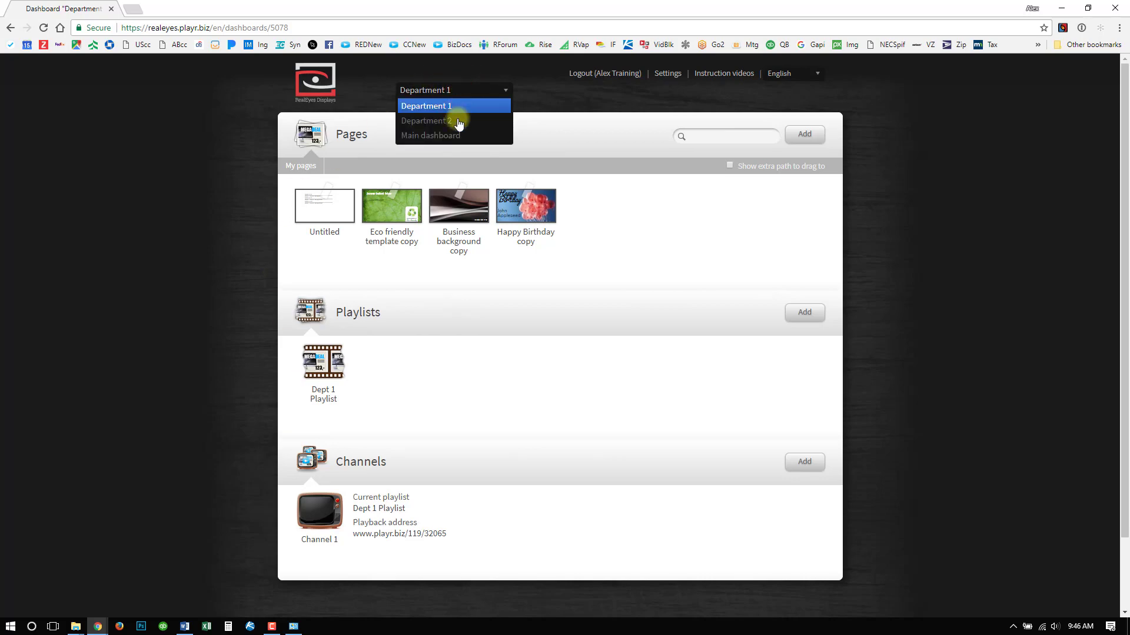
left_click(612, 114)
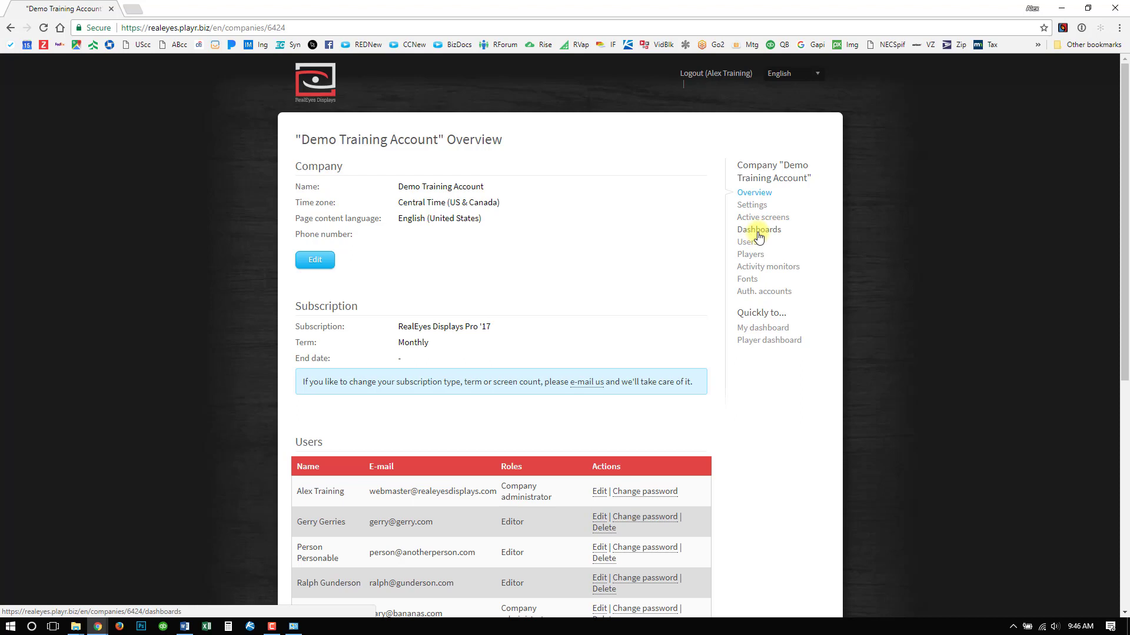
scroll(330, 370, "down", 7)
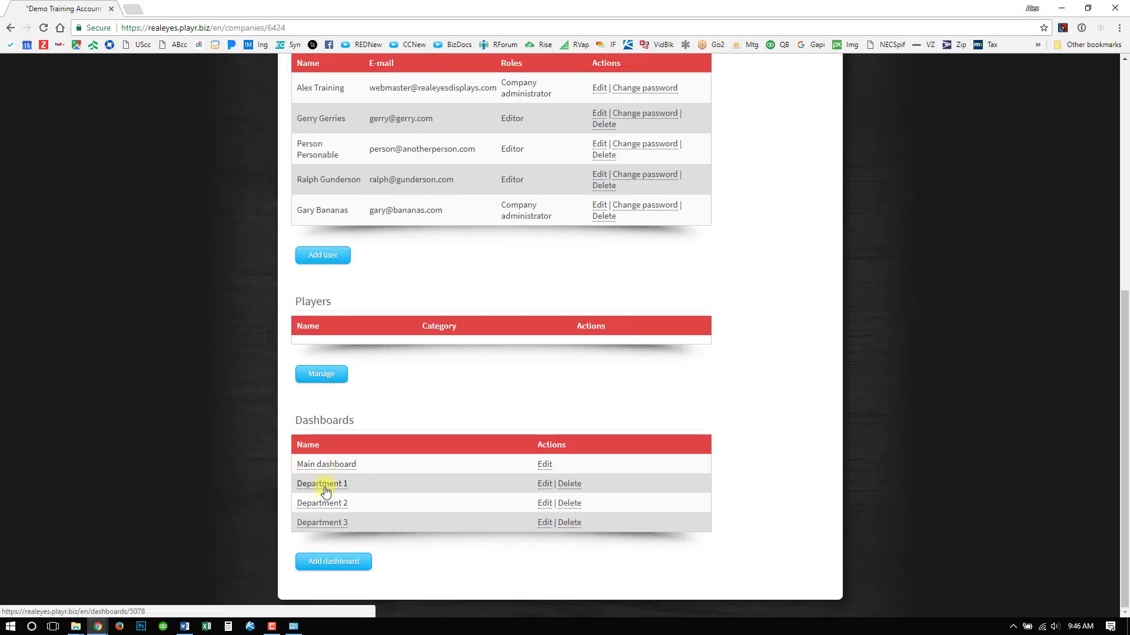
left_click(323, 484)
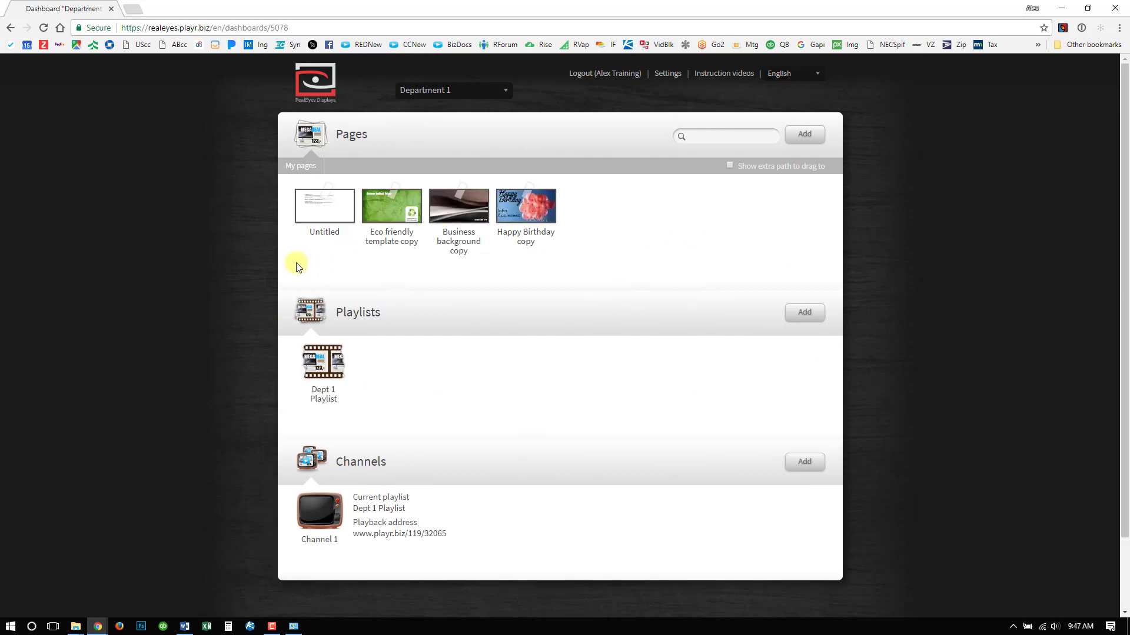
- Add a link to the Main dashboard's Main Playlist to Department 1's playlists, keeping the suggested link name
left_click(810, 319)
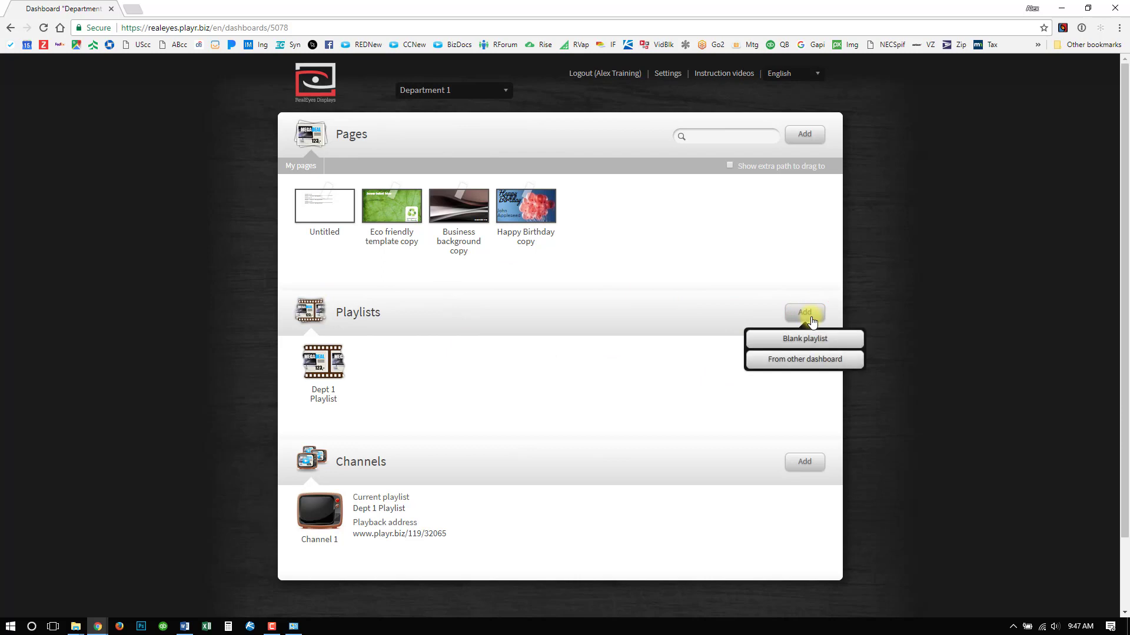
left_click(802, 361)
left_click(648, 109)
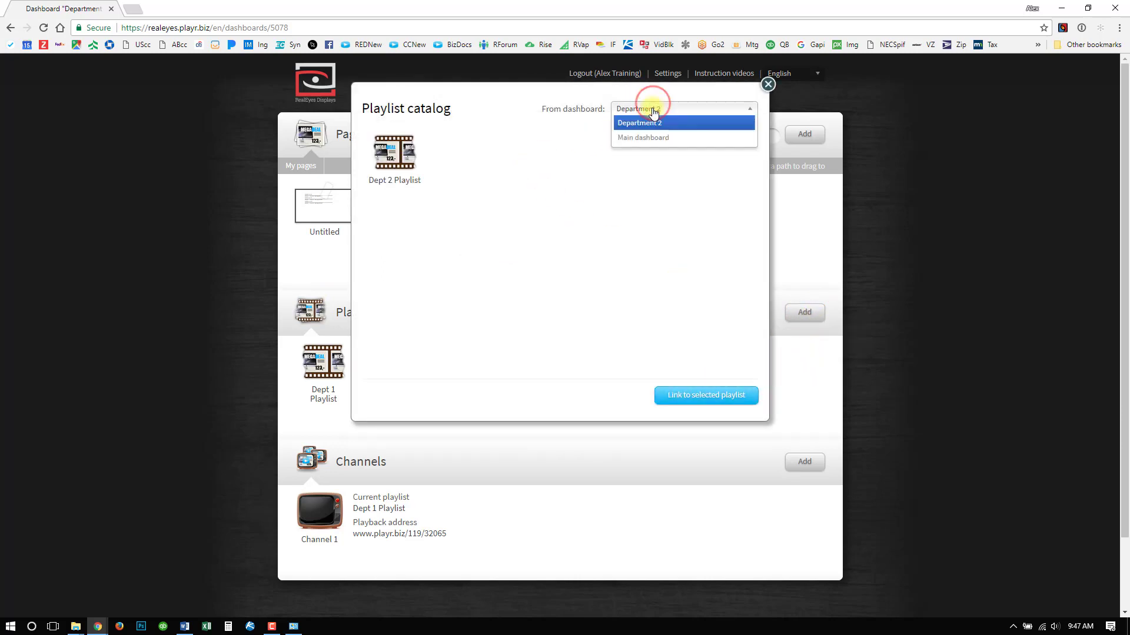
left_click(649, 138)
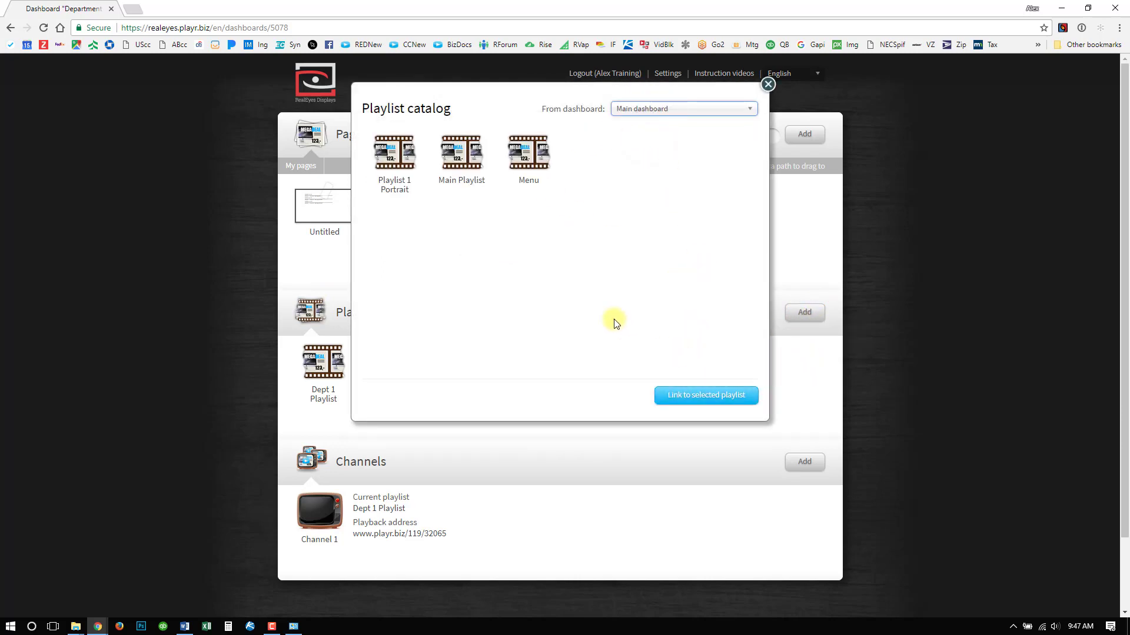
left_click(411, 163)
left_click(693, 398)
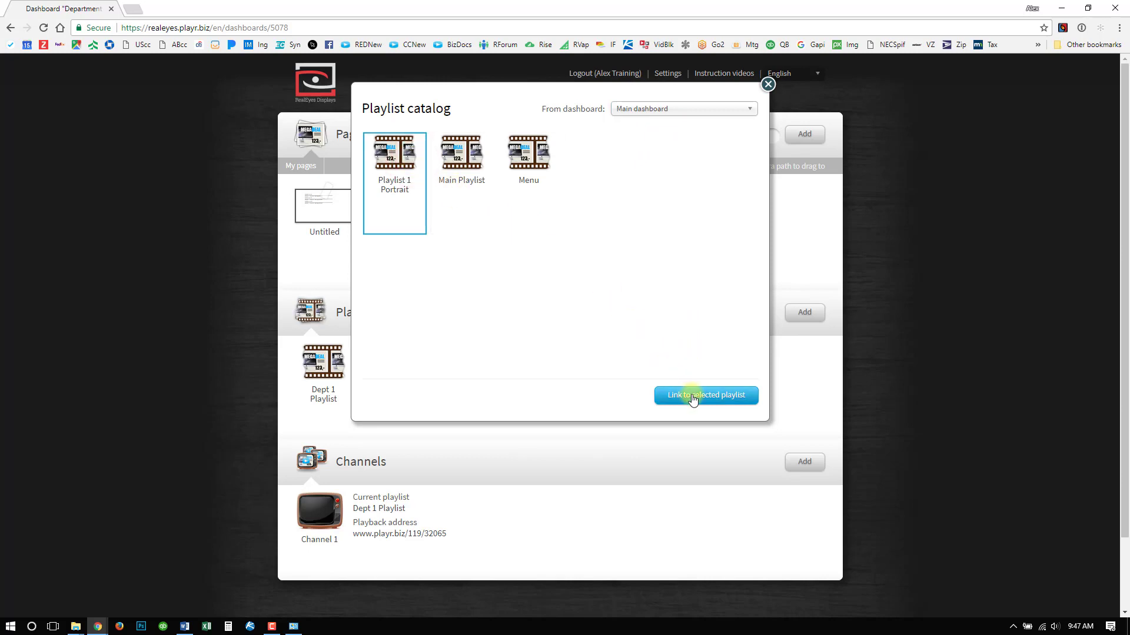
left_click(454, 147)
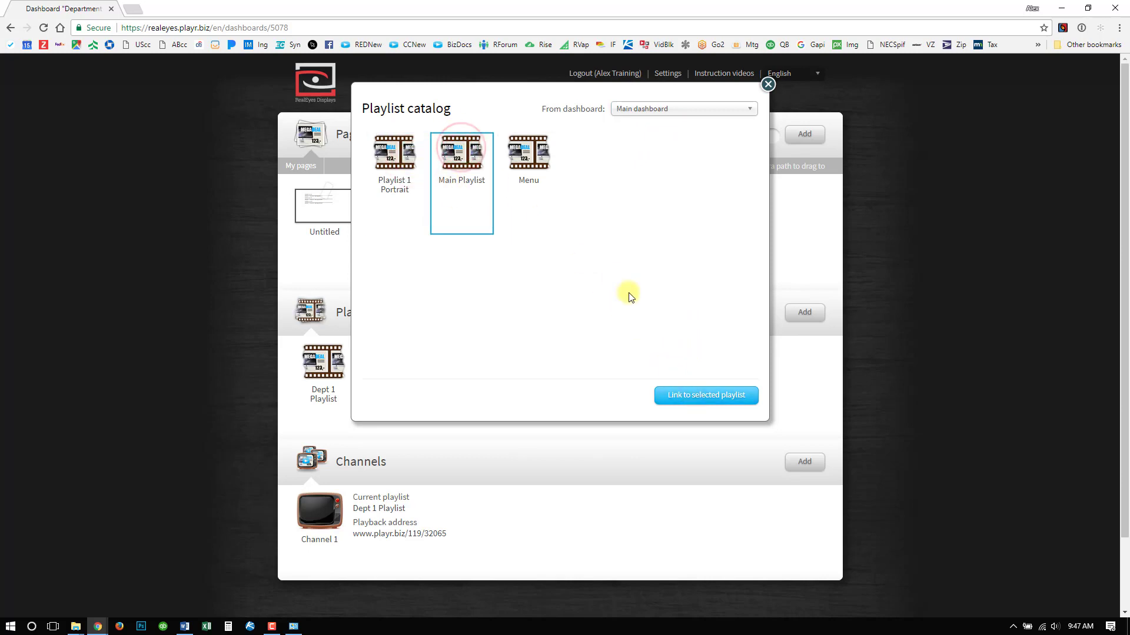
left_click(694, 406)
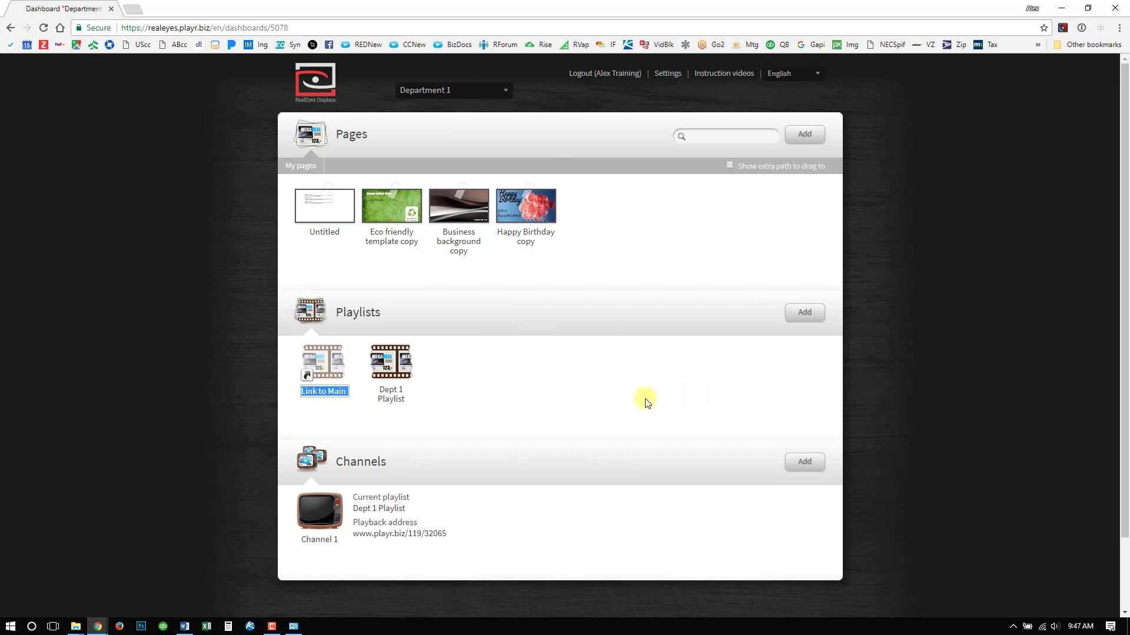
left_click(558, 408)
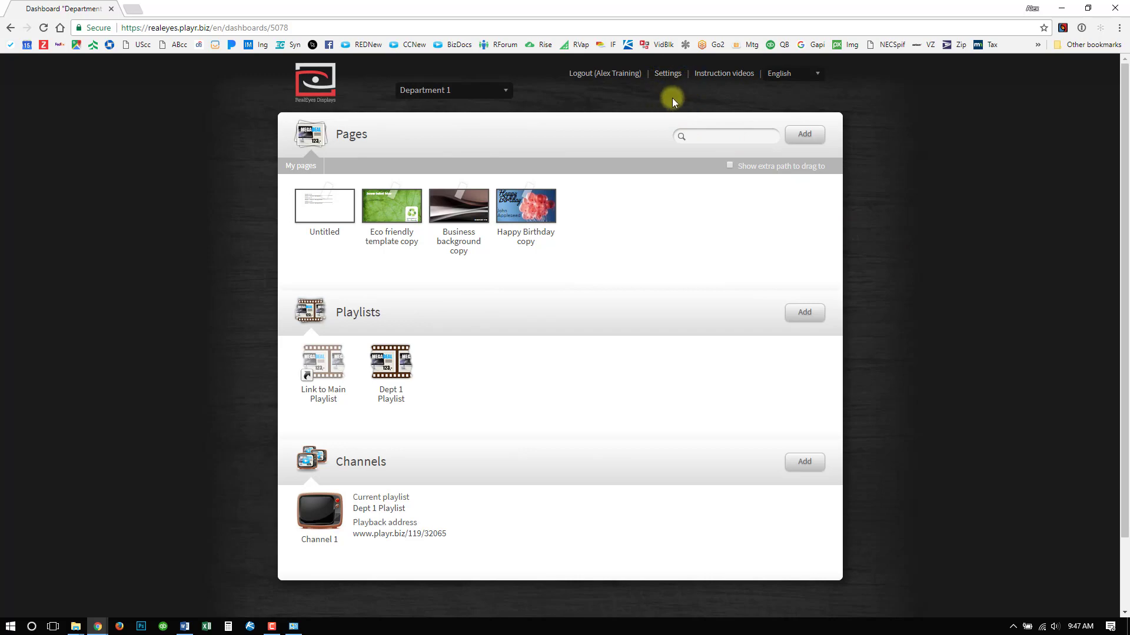
- Open the company's authorized external accounts and review the providers, account names and pages using them for each dashboard
left_click(669, 75)
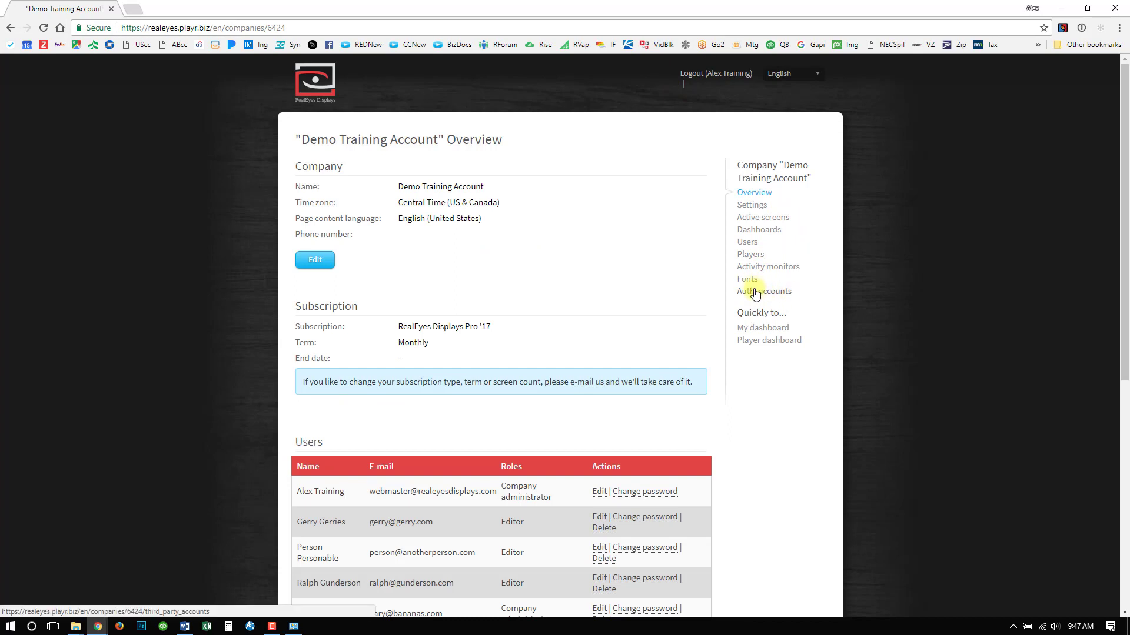
left_click(794, 293)
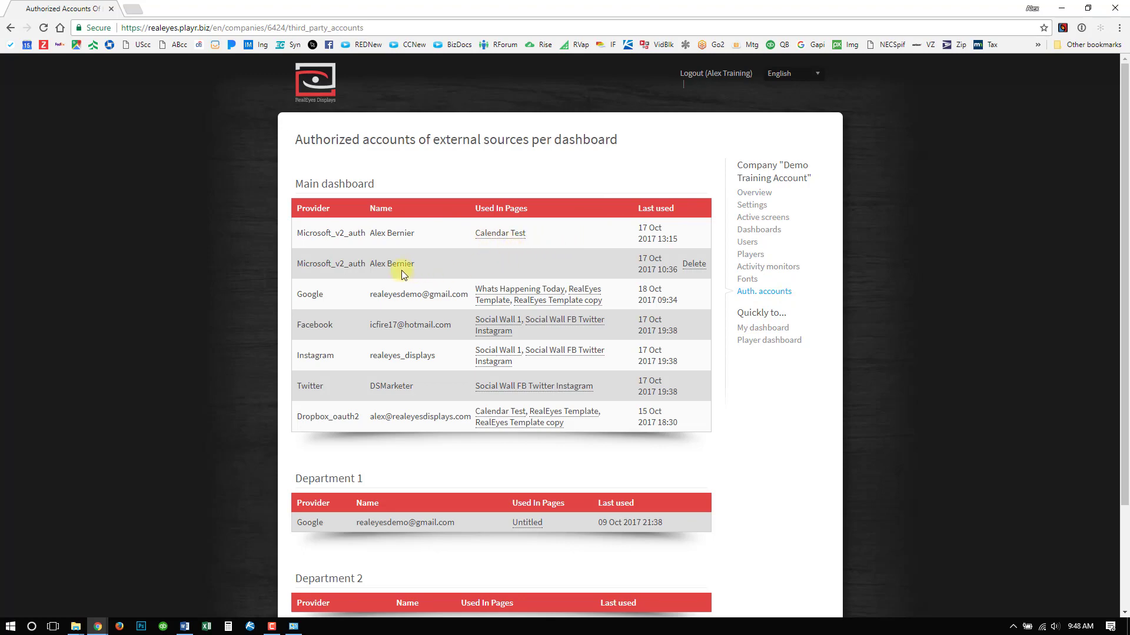
scroll(394, 306, "down", 3)
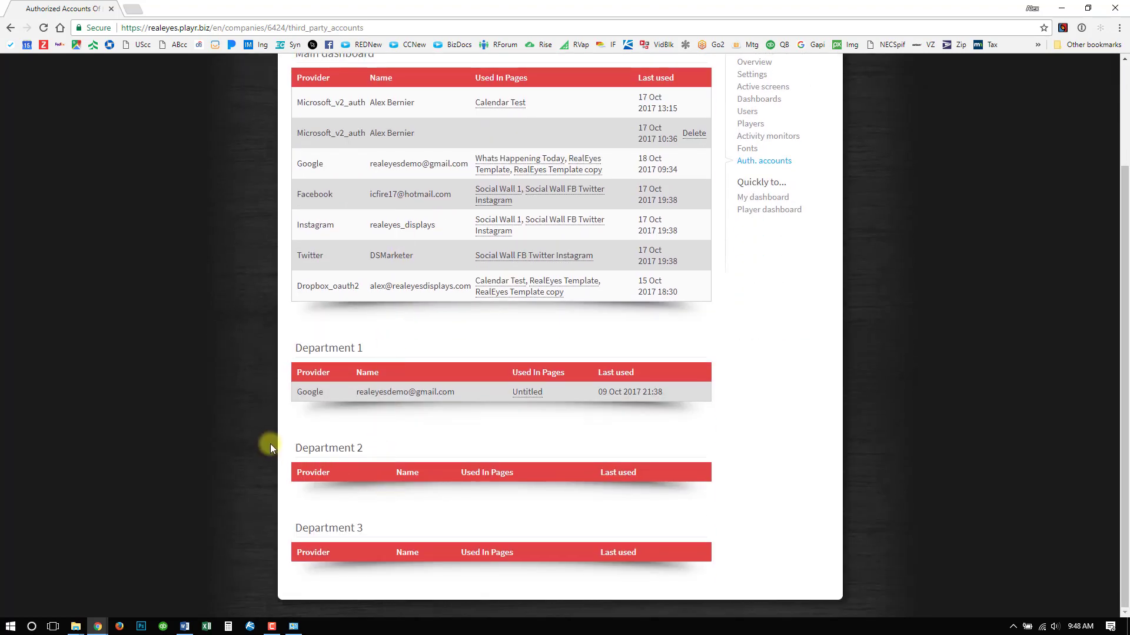
scroll(259, 437, "up", 2)
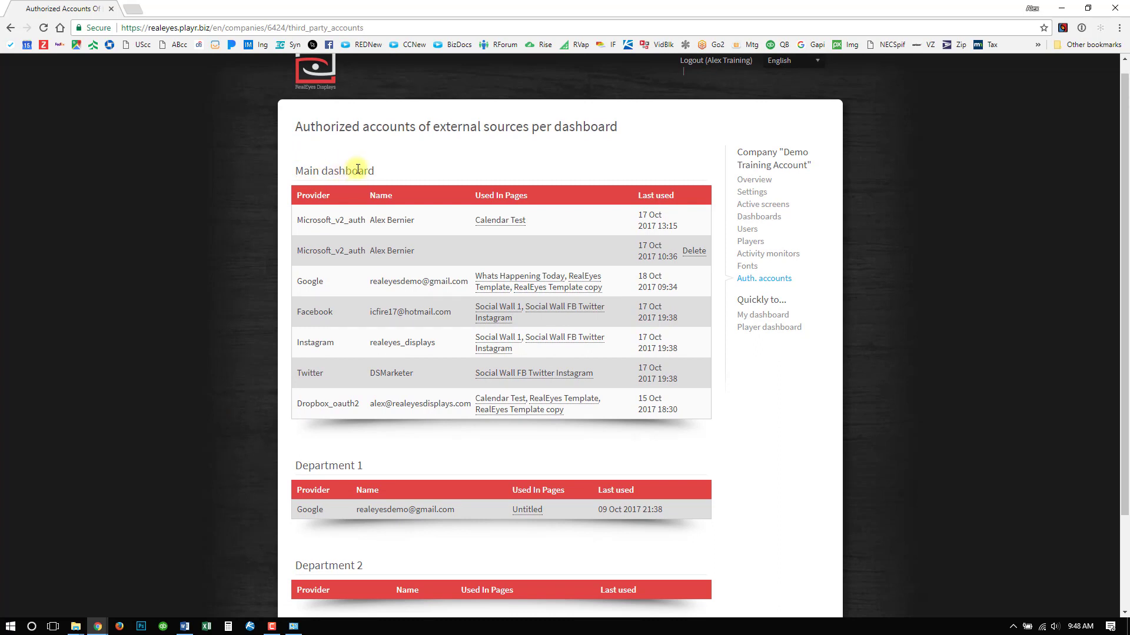
scroll(357, 176, "down", 1)
scroll(383, 384, "down", 1)
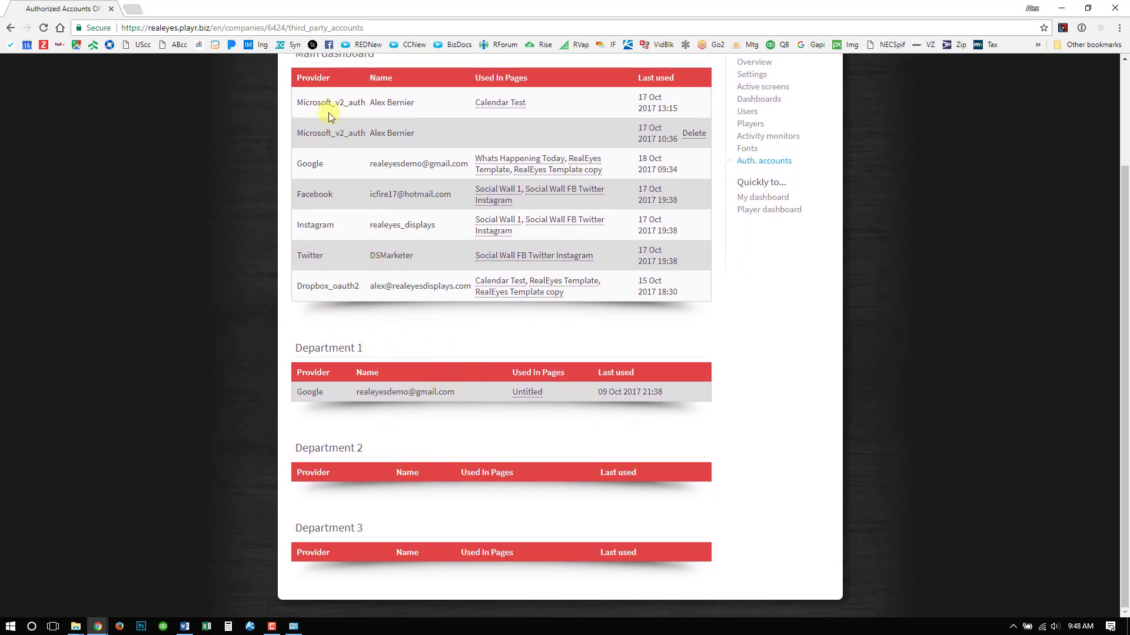
scroll(329, 118, "up", 1)
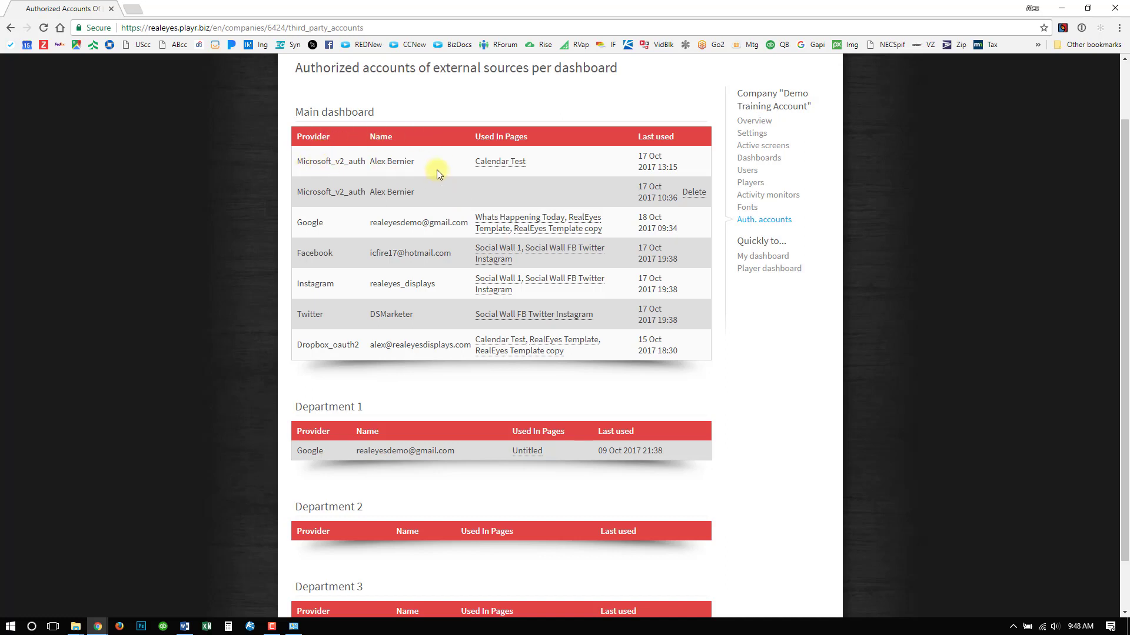
left_click_drag(297, 192, 344, 192)
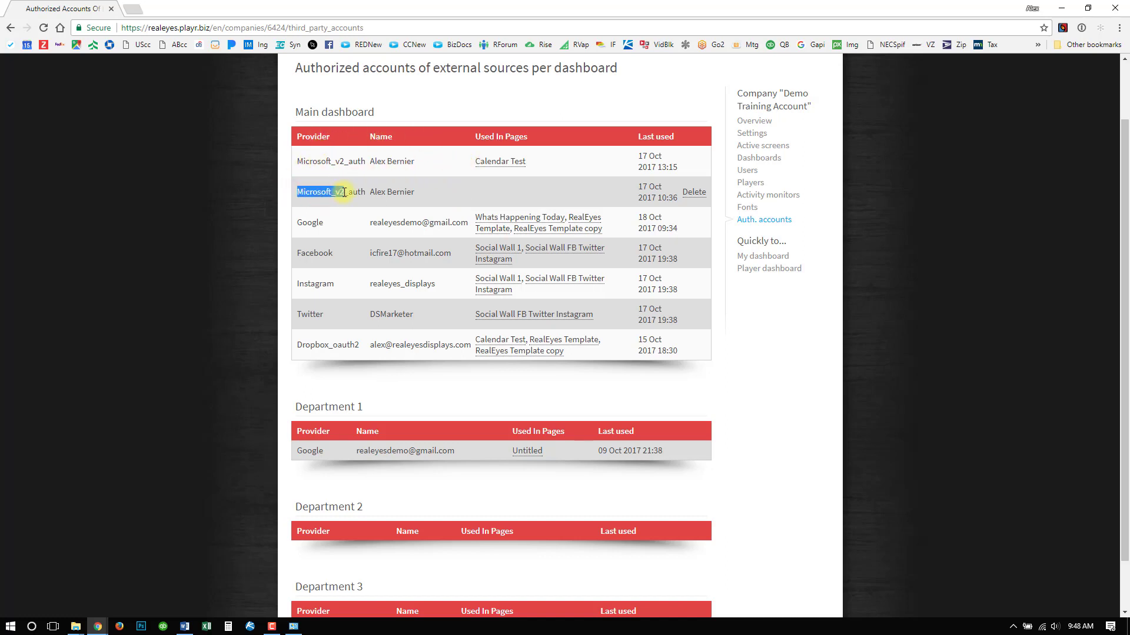
double_click(301, 222)
left_click_drag(302, 253, 344, 262)
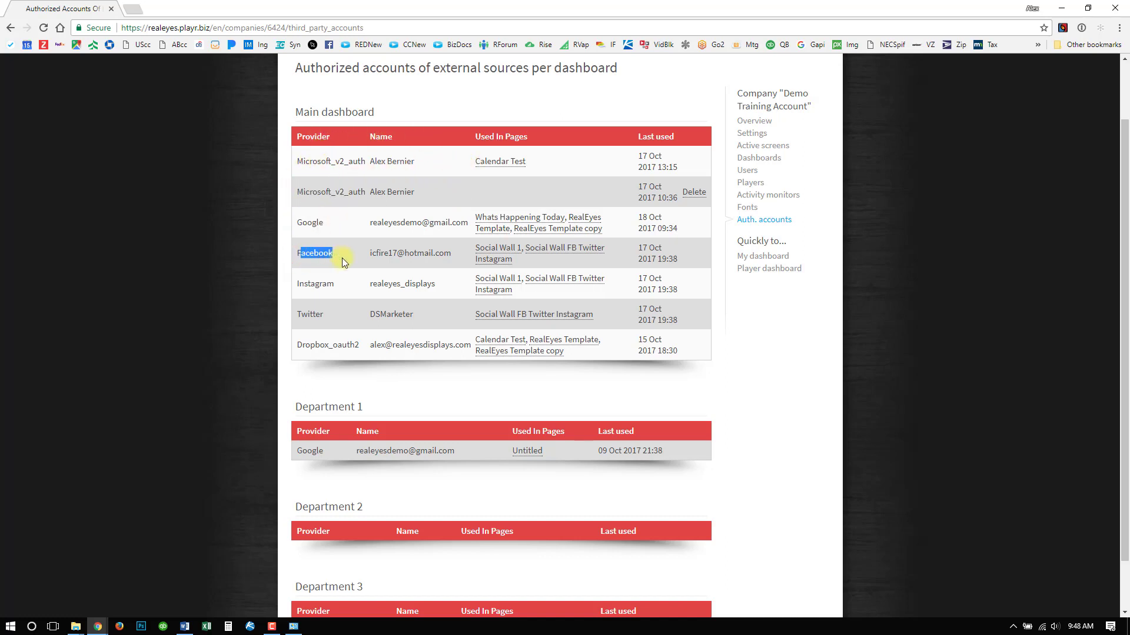
left_click(362, 256)
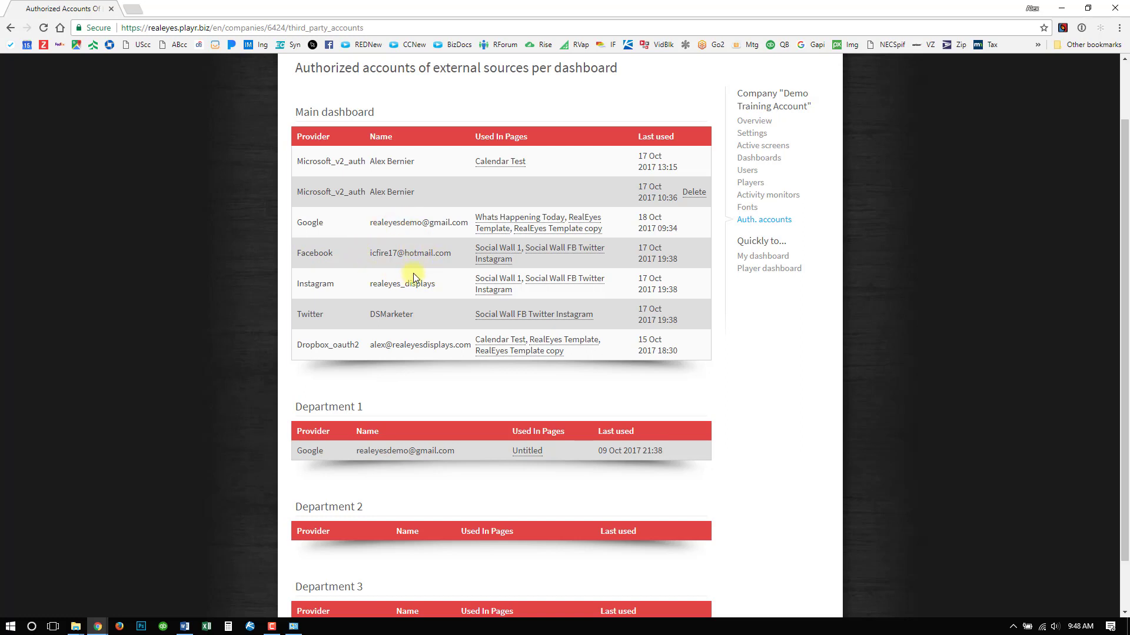
- Open the Social Wall 1 page design, inspect the Facebook element's properties, and return to the dashboard without saving
left_click(494, 280)
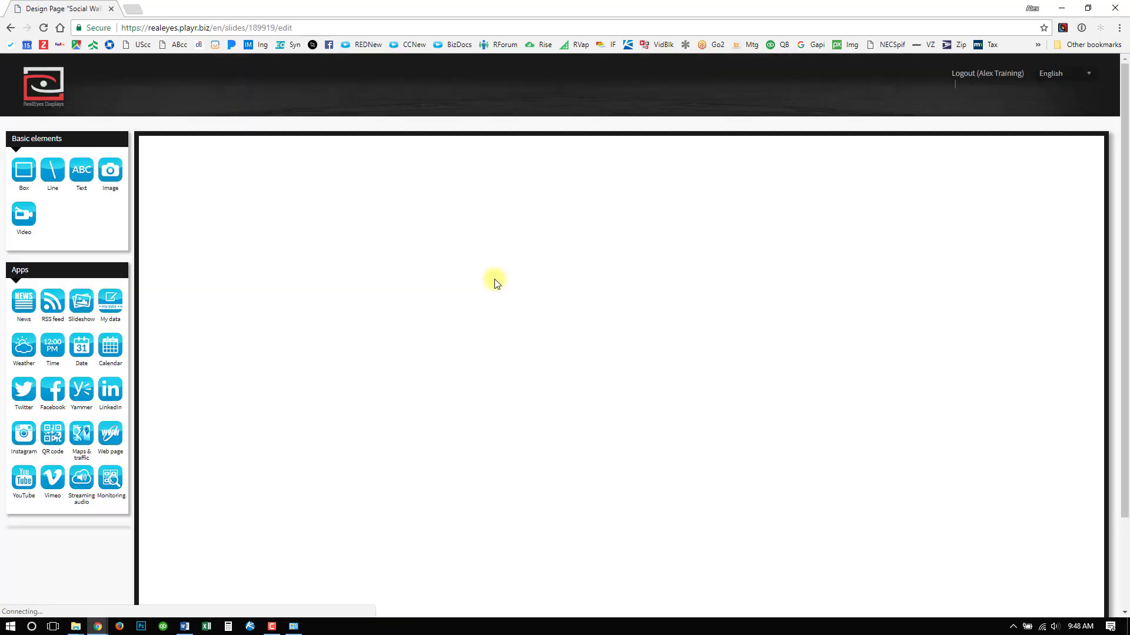
scroll(344, 305, "down", 2)
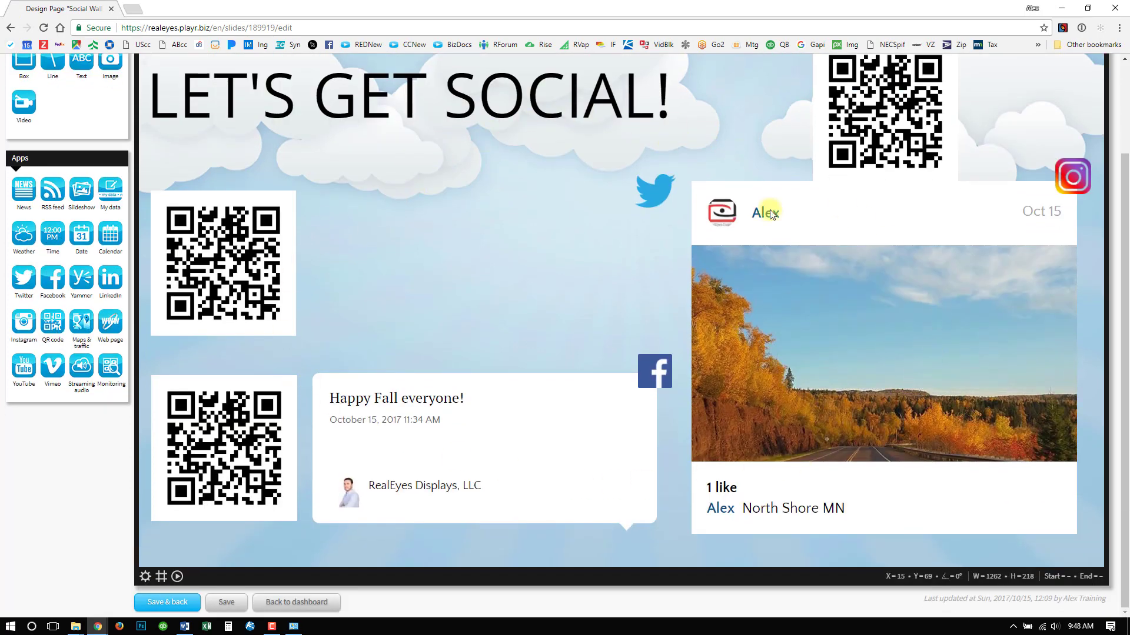
scroll(596, 266, "up", 1)
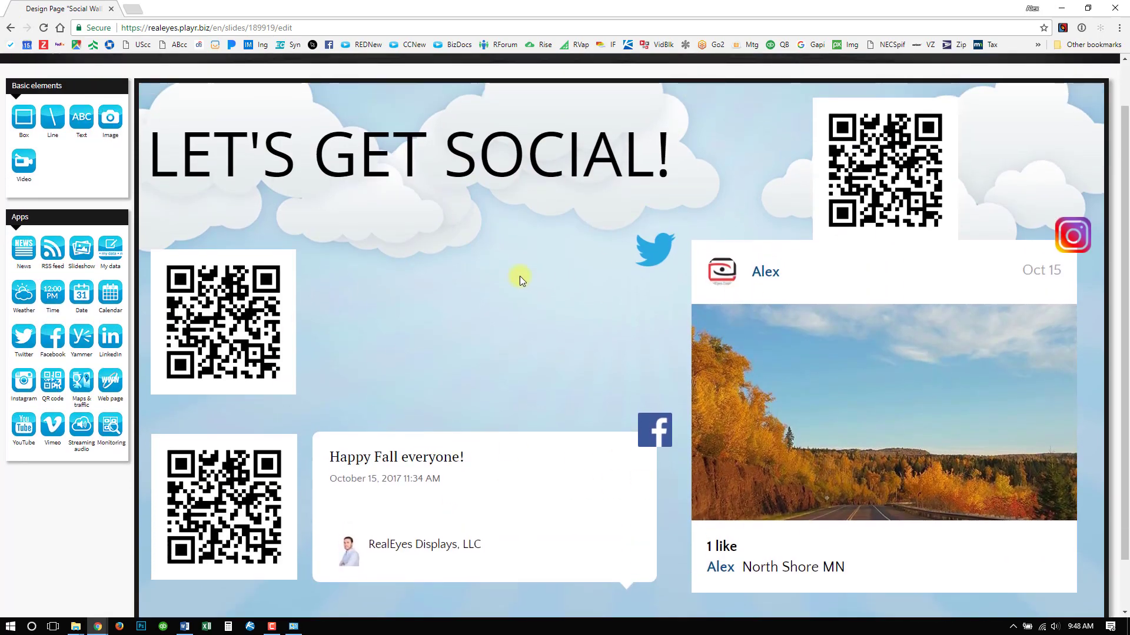
left_click(401, 466)
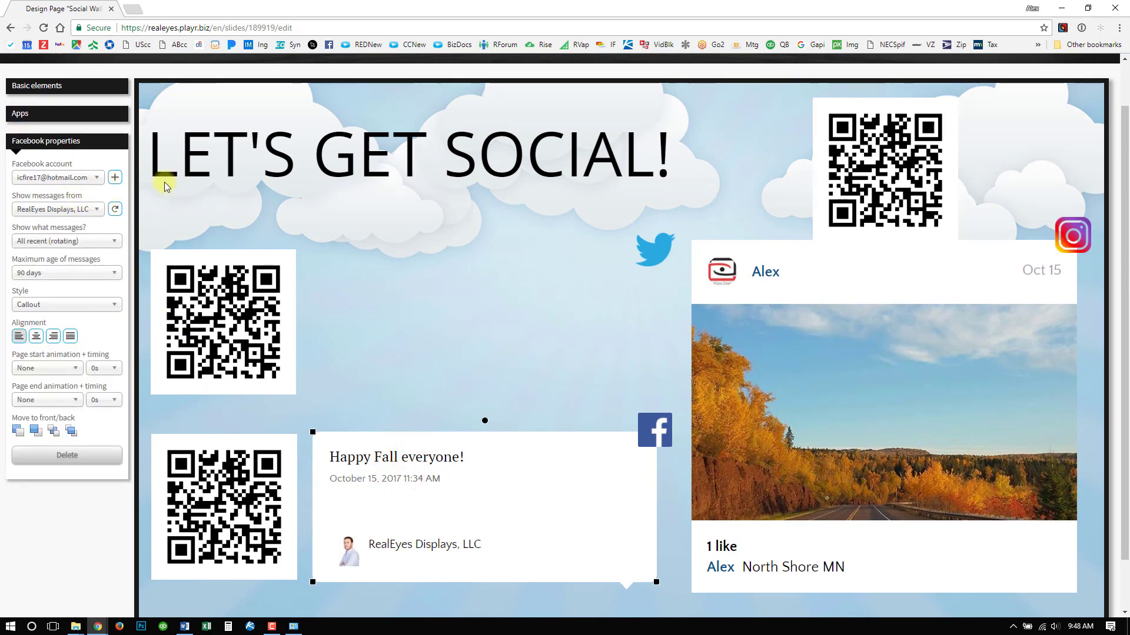
scroll(323, 353, "down", 1)
left_click(290, 603)
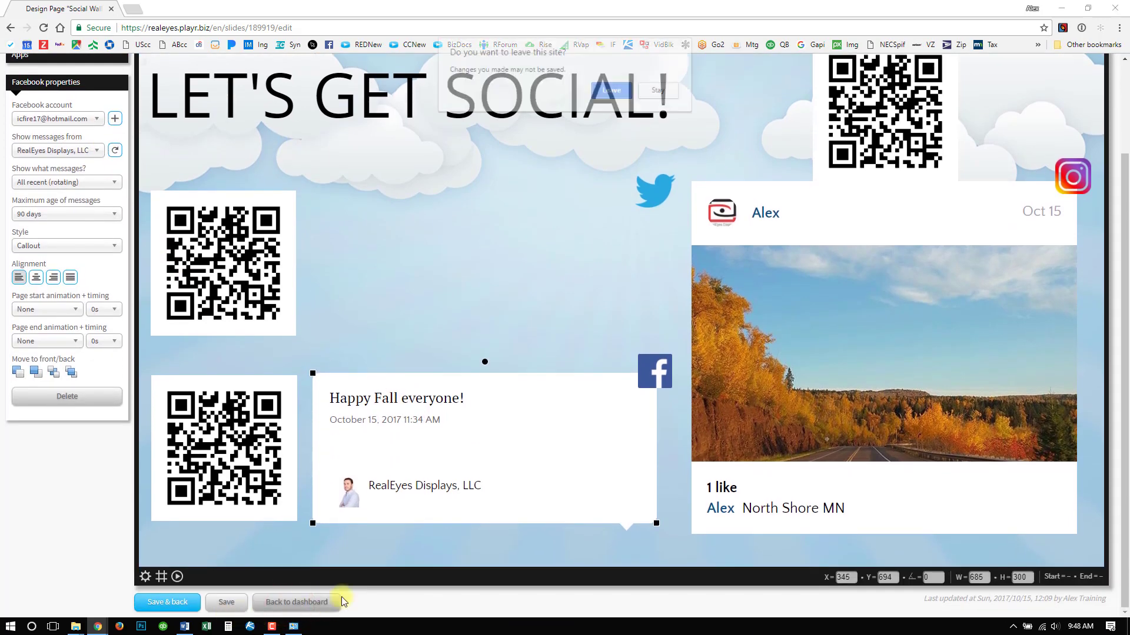
left_click(618, 93)
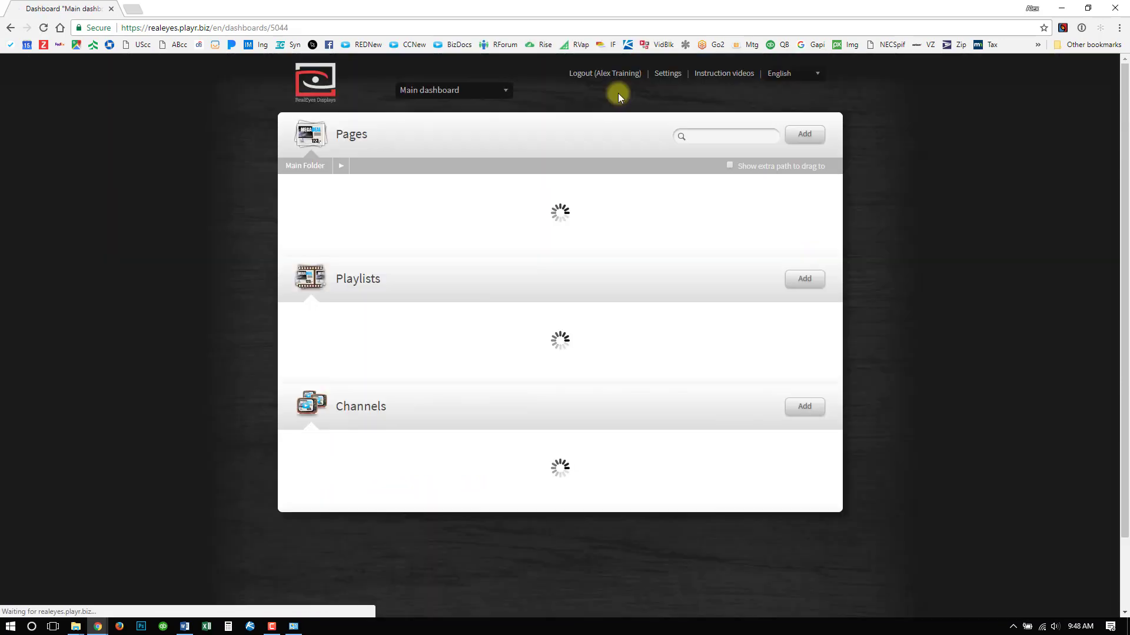
- Reopen the authorized accounts list and check the delete option for the Main dashboard's unused Microsoft_v2_auth account, cancelling the deletion
left_click(674, 75)
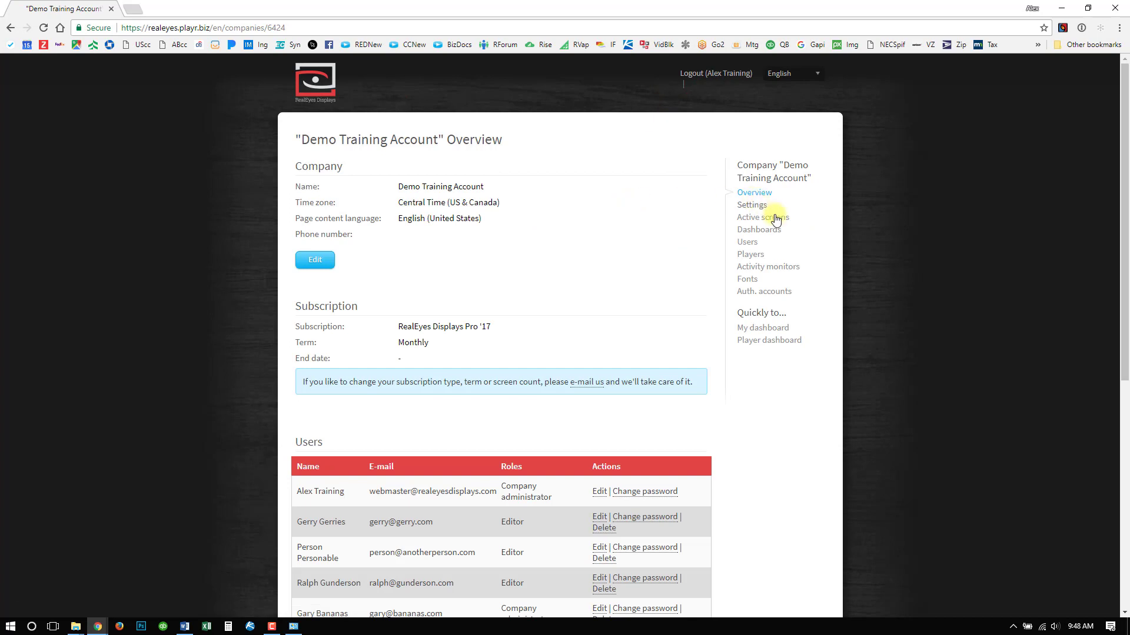
left_click(758, 292)
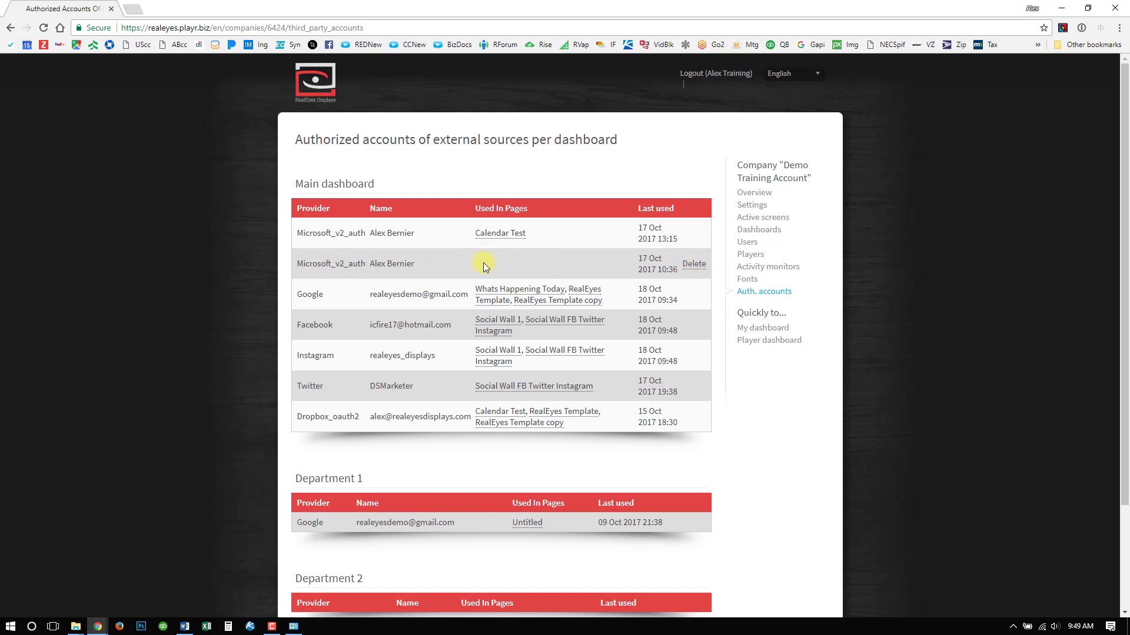
left_click(693, 265)
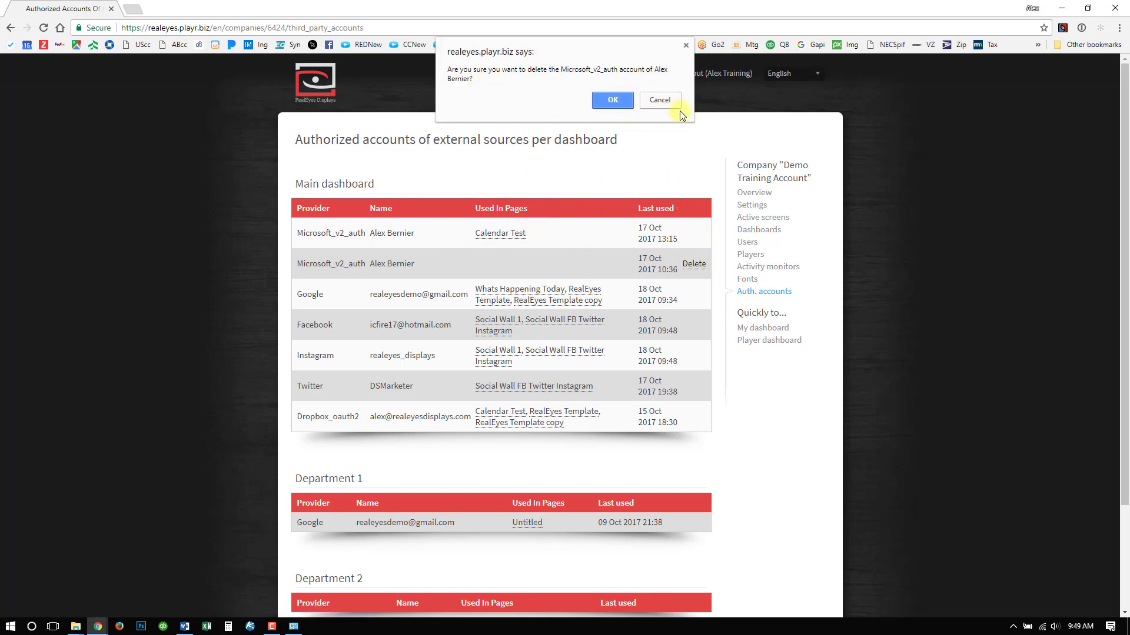
left_click(660, 101)
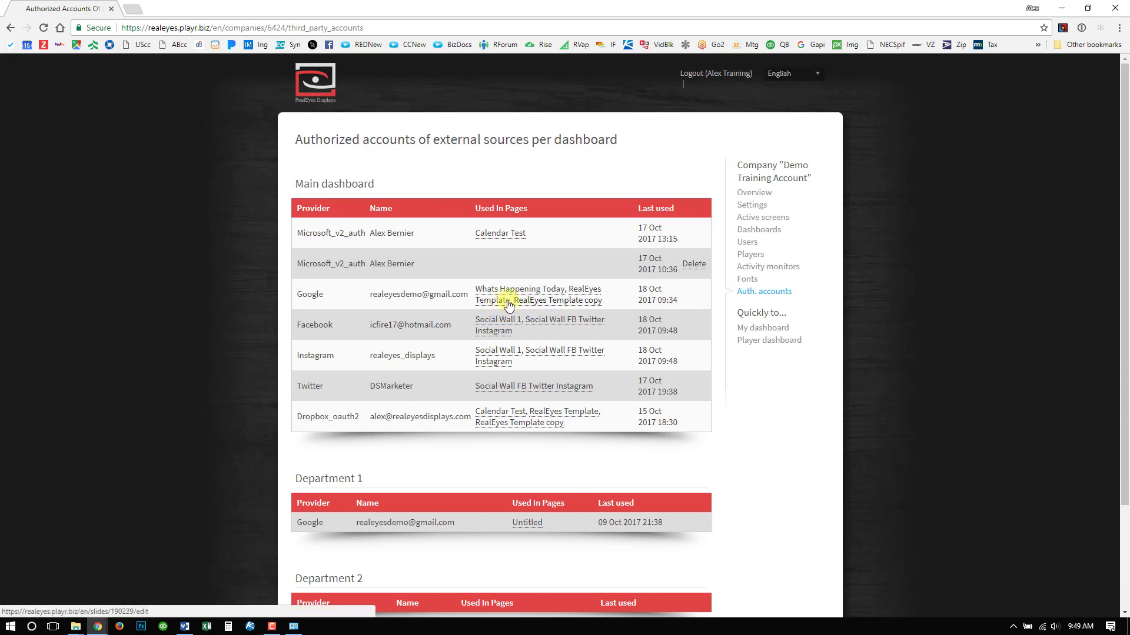
scroll(510, 305, "down", 1)
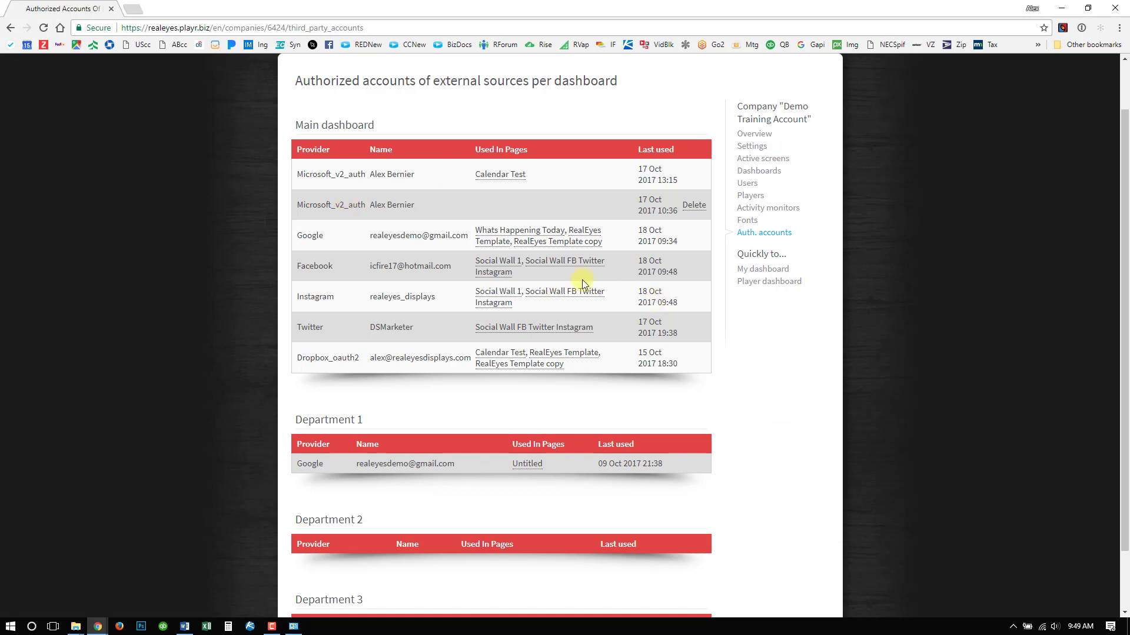
scroll(588, 281, "down", 1)
scroll(598, 282, "up", 1)
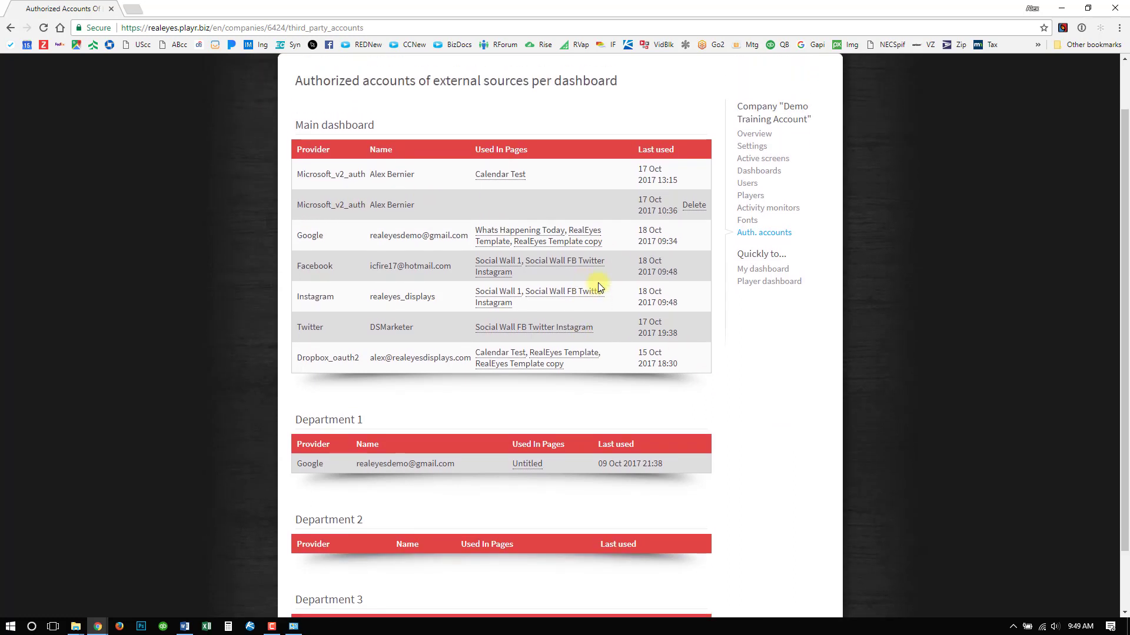
scroll(598, 282, "up", 1)
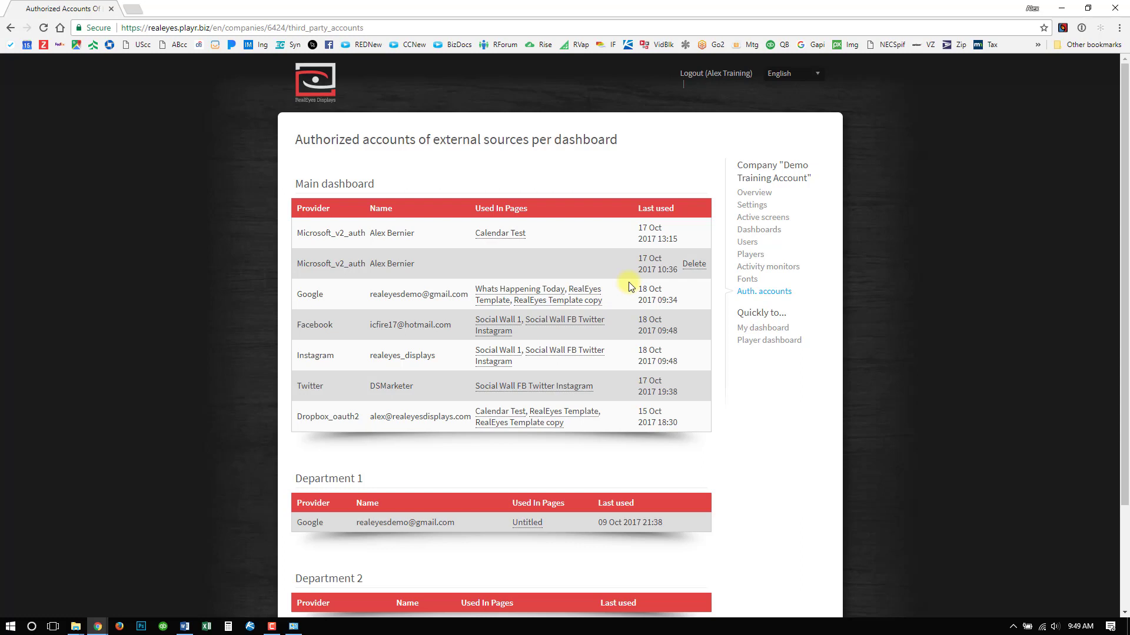
- Open the company's font settings and review the custom fonts and enabled system fonts
left_click(751, 281)
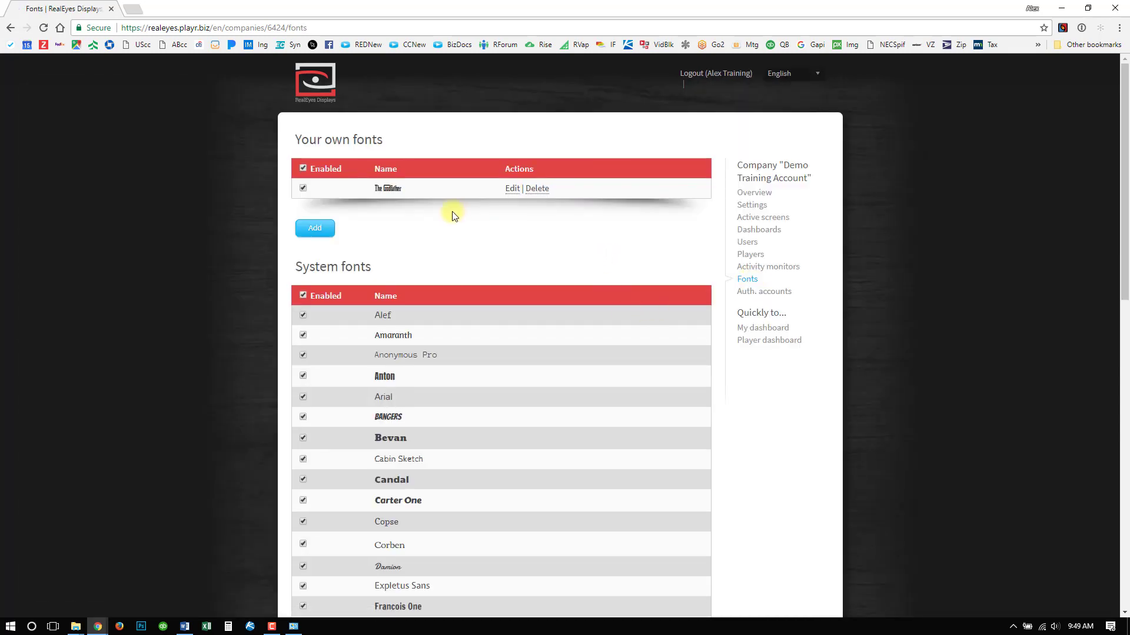
scroll(506, 268, "down", 2)
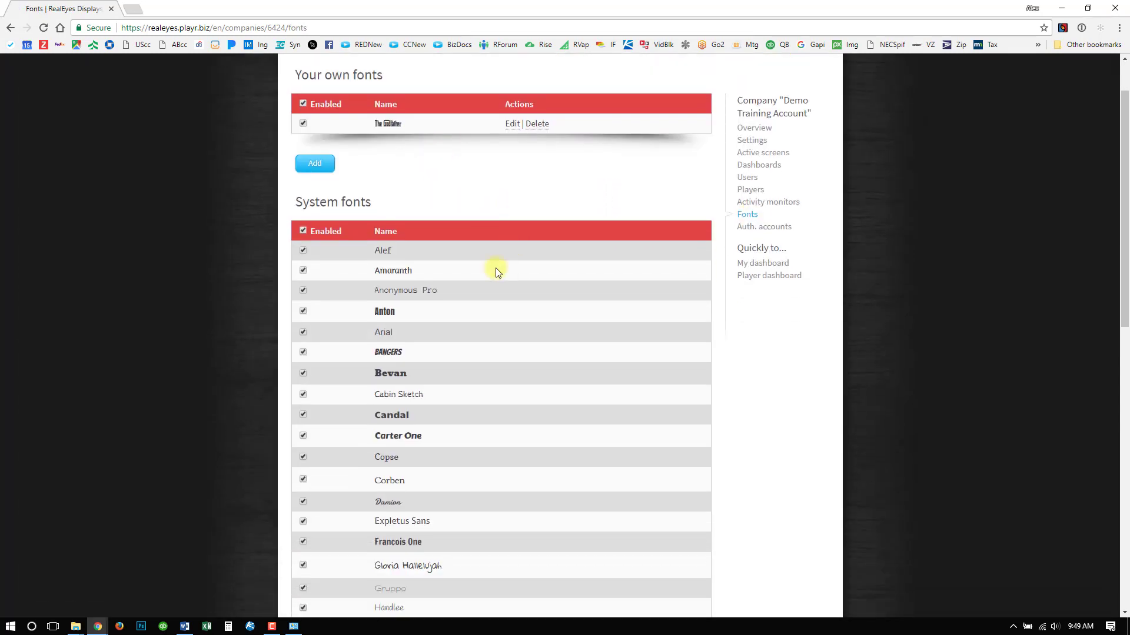
scroll(514, 259, "down", 8)
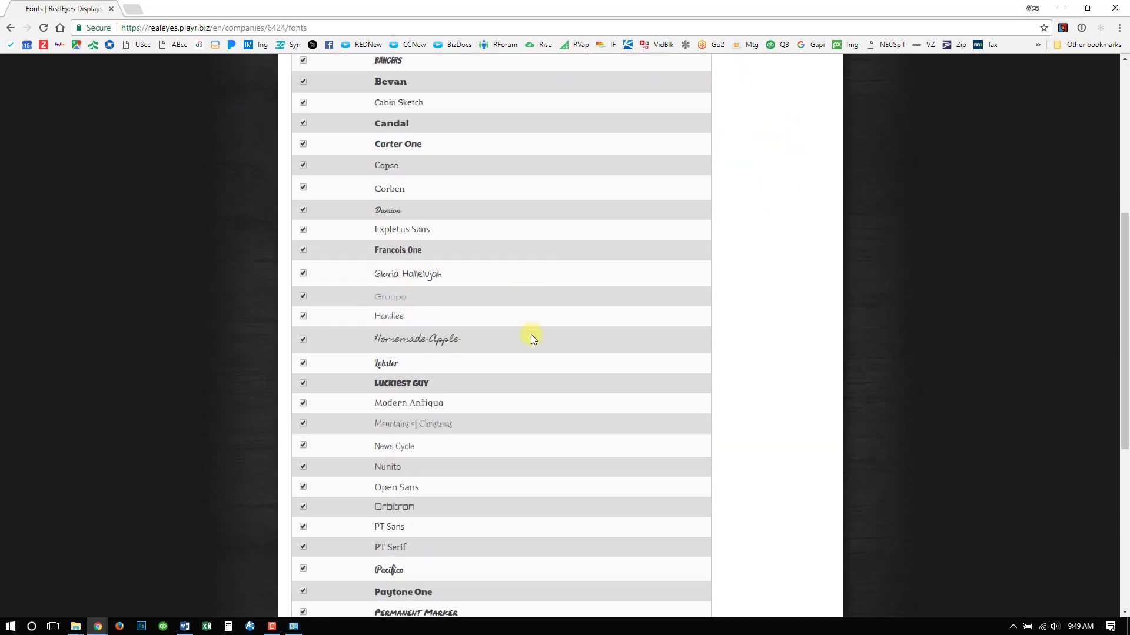
- Look through the enabled system fonts and try switching the Homemade Apple font off and back on
scroll(553, 468, "down", 3)
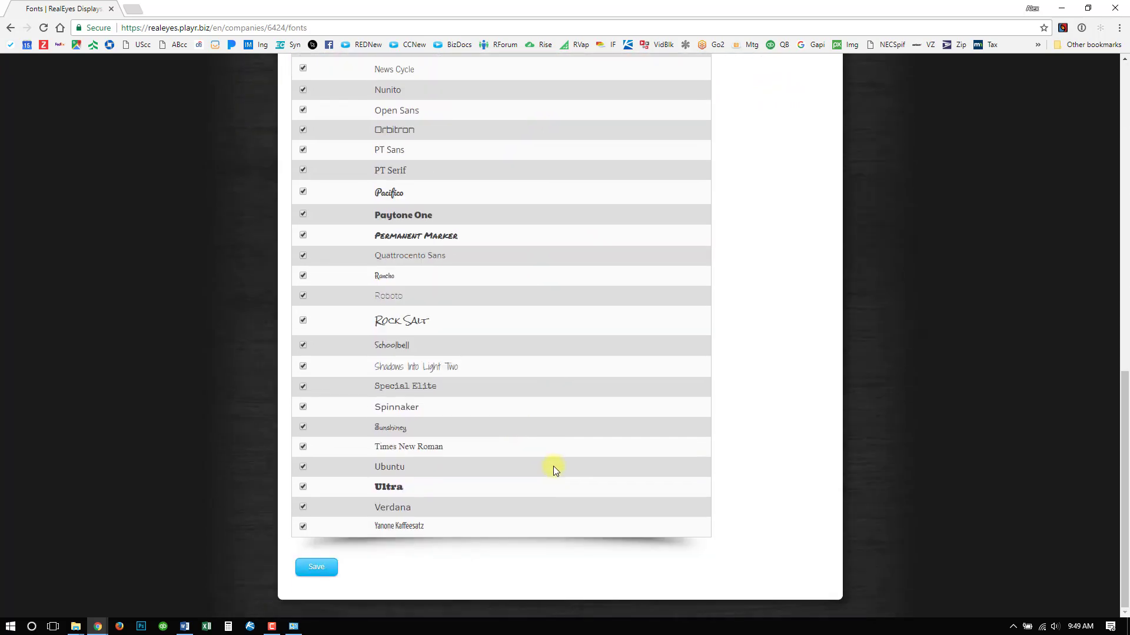
scroll(553, 468, "up", 5)
scroll(553, 466, "up", 8)
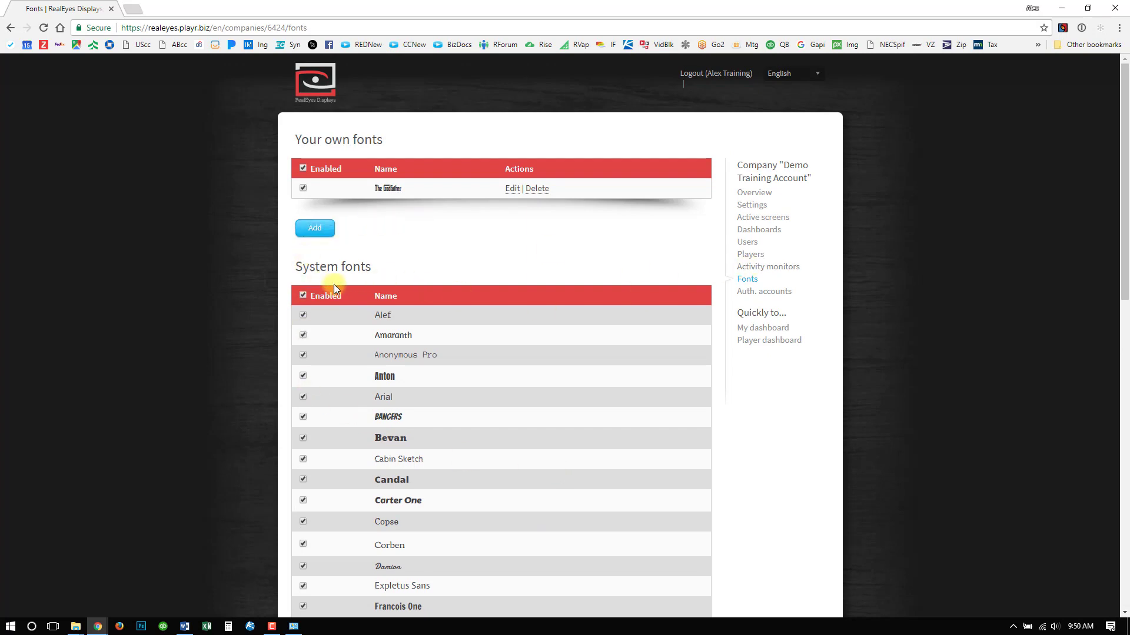
scroll(334, 287, "down", 4)
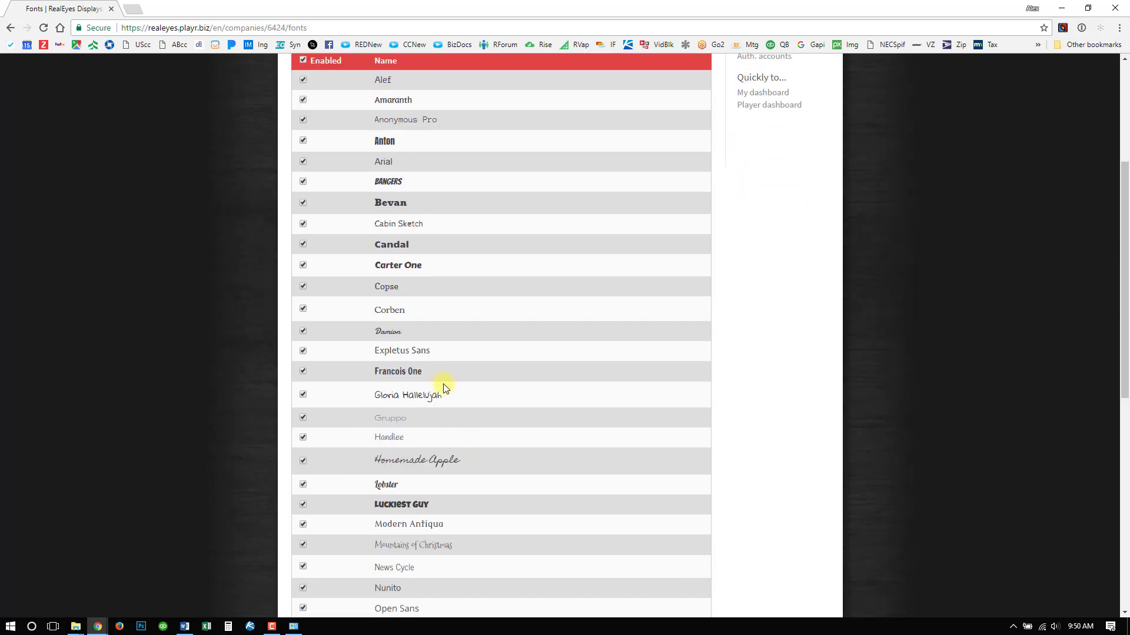
scroll(400, 387, "down", 2)
left_click(303, 343)
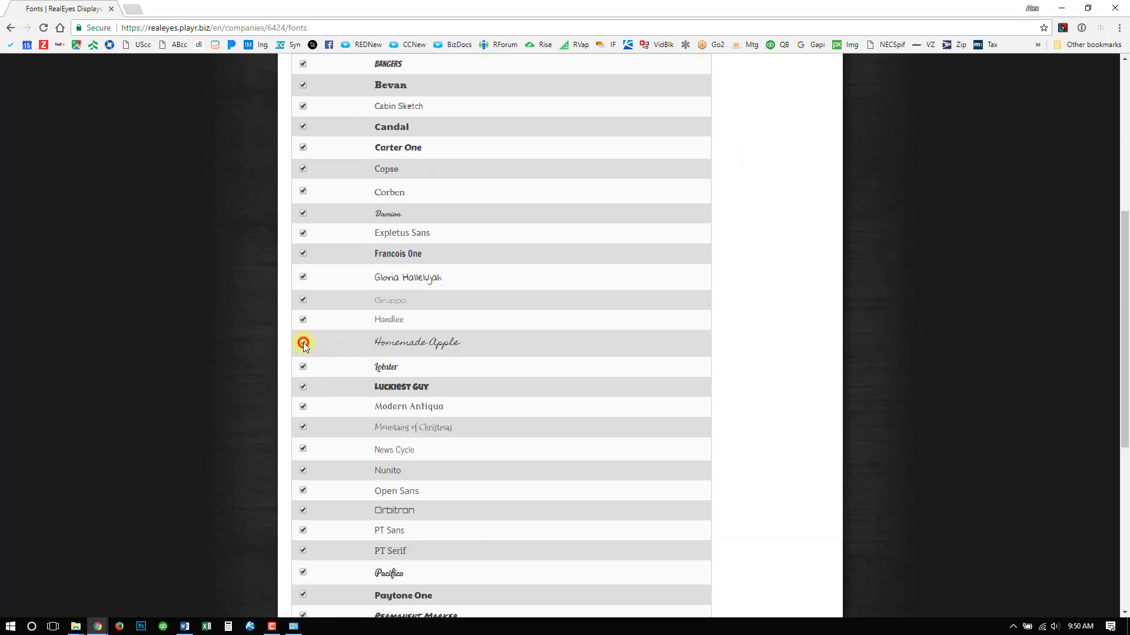
left_click(304, 469)
left_click(302, 344)
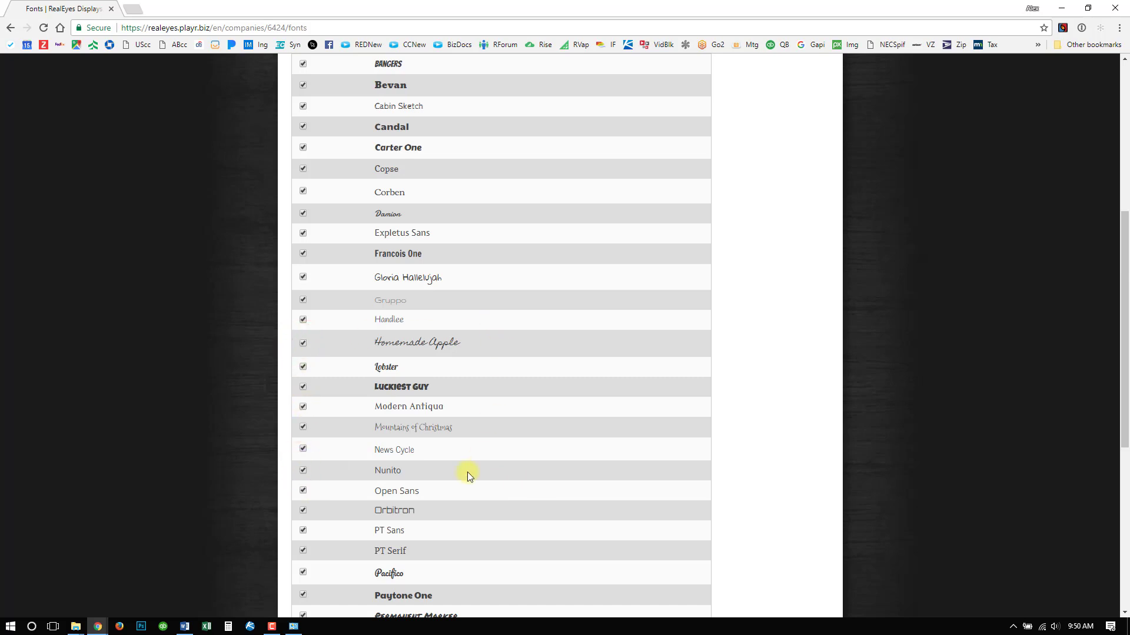
- Try the toggle that enables or disables all system fonts at once, keeping every font enabled
scroll(469, 195, "up", 2)
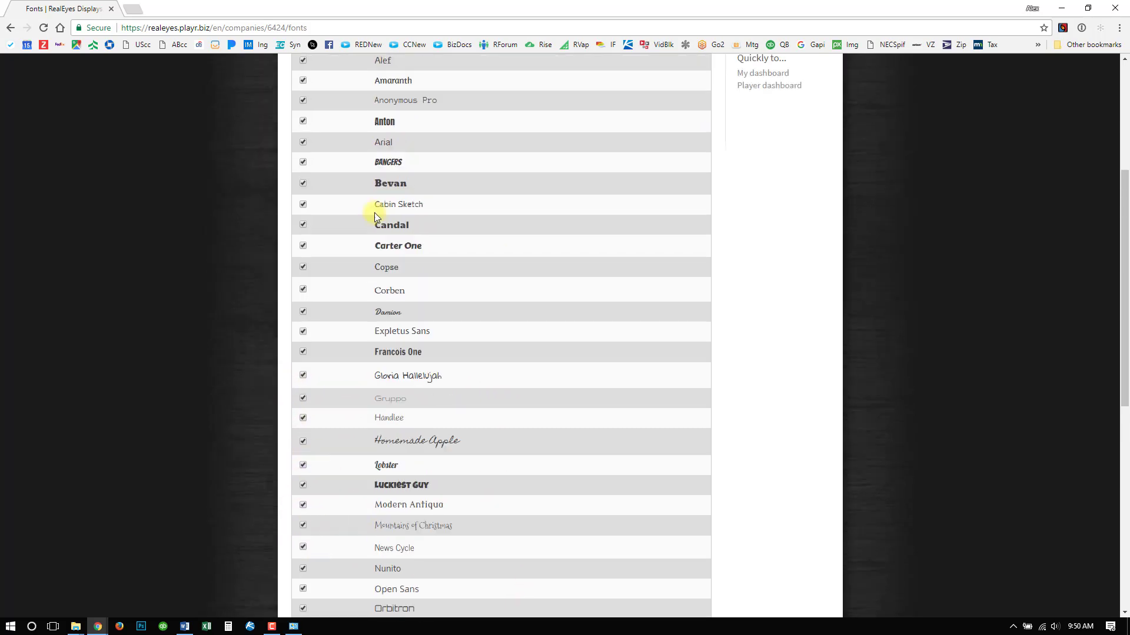
scroll(514, 329, "up", 2)
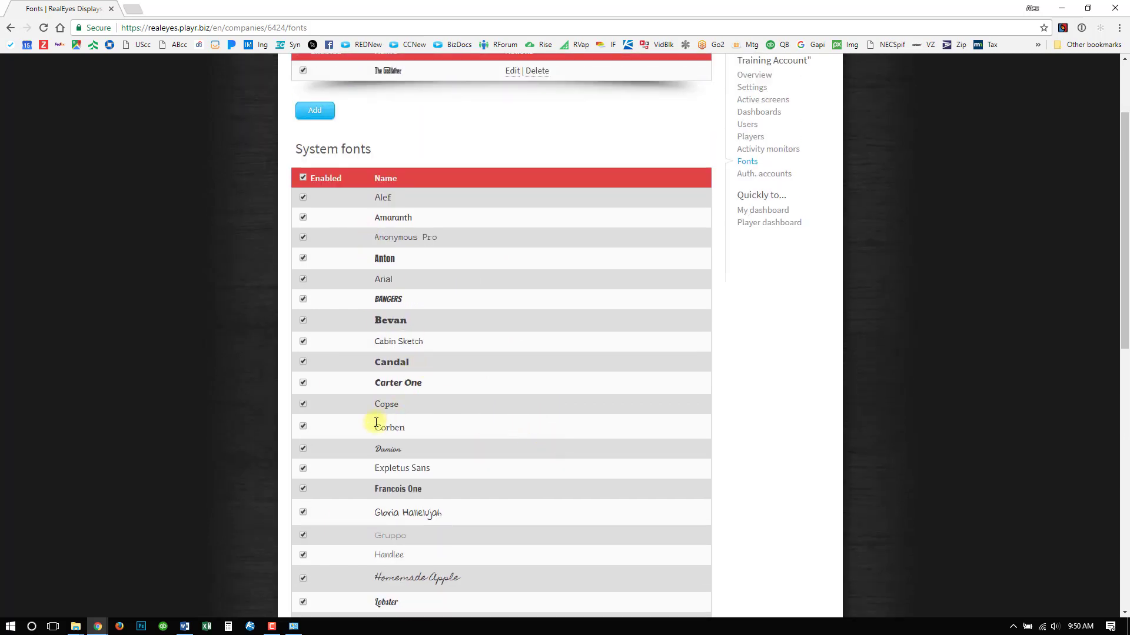
left_click(303, 178)
scroll(441, 489, "down", 3)
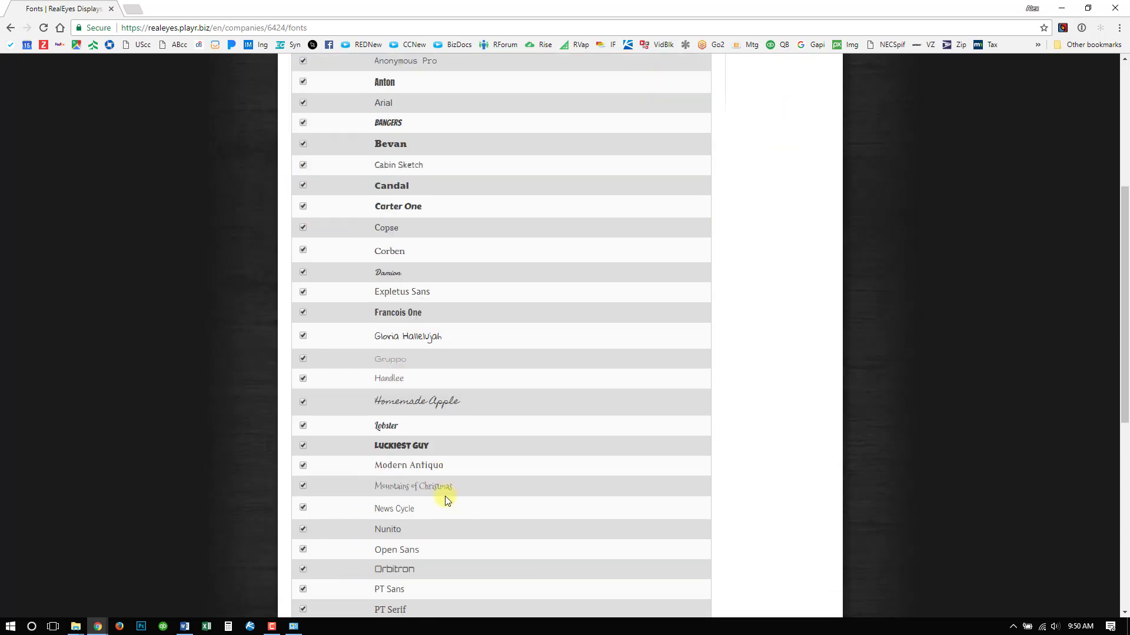
scroll(445, 496, "up", 5)
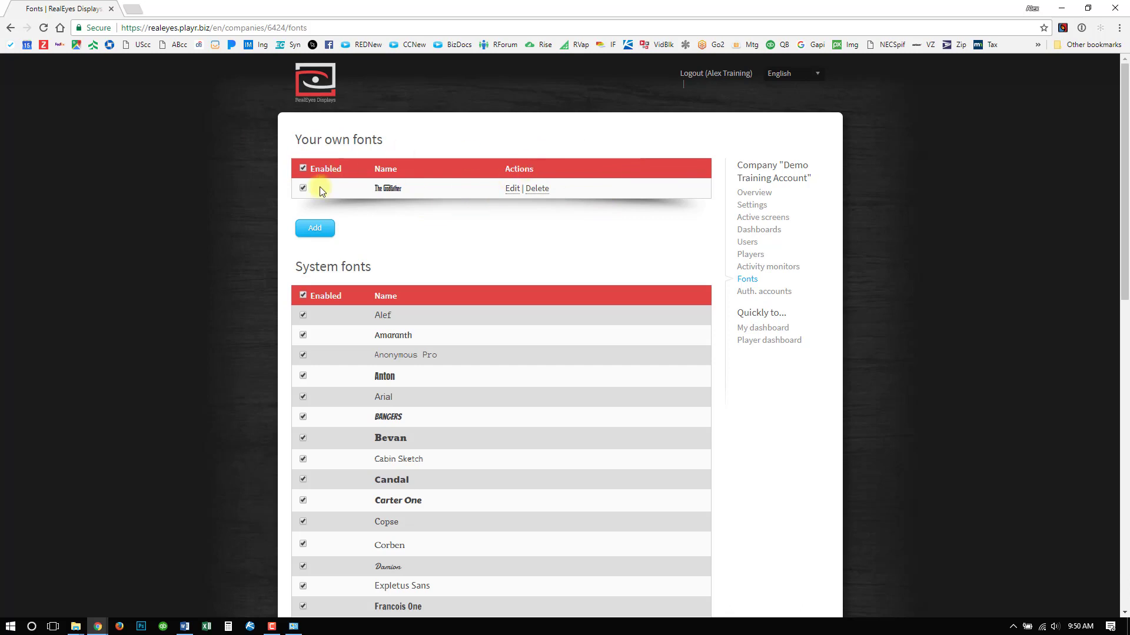
- Create a new custom font for the company named "Alex Font"
left_click(314, 230)
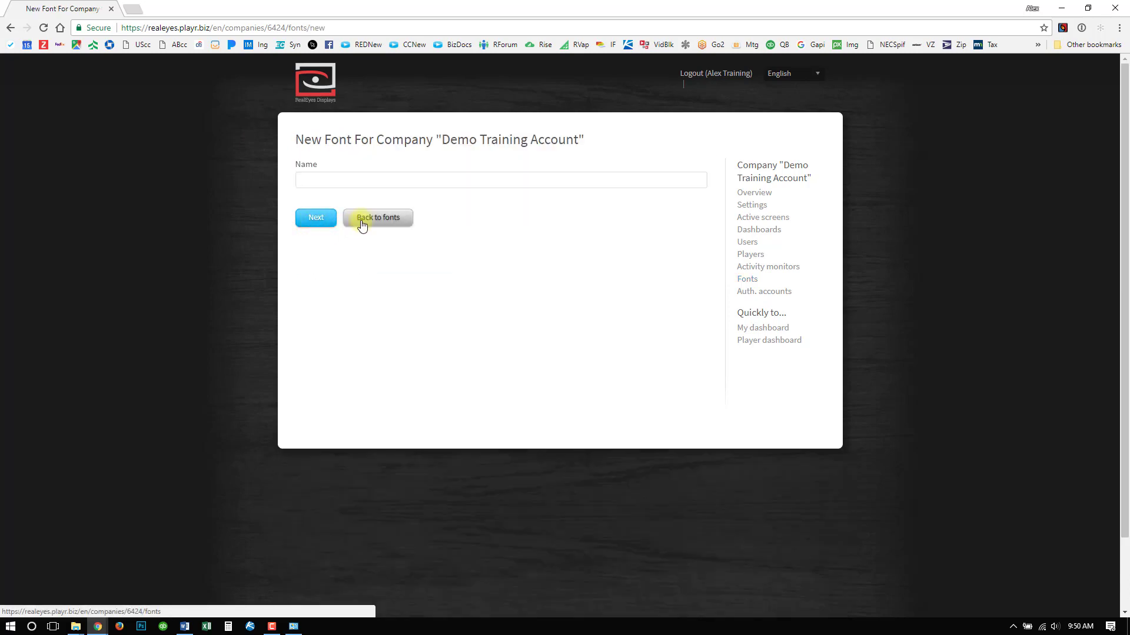
left_click(355, 183)
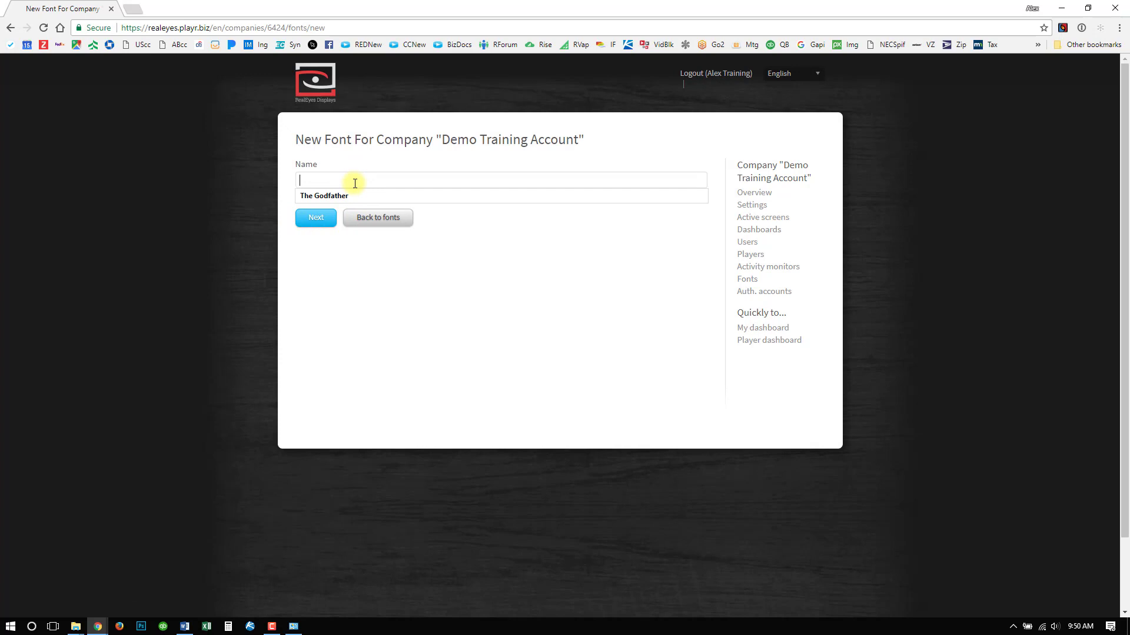
type("Alex Font")
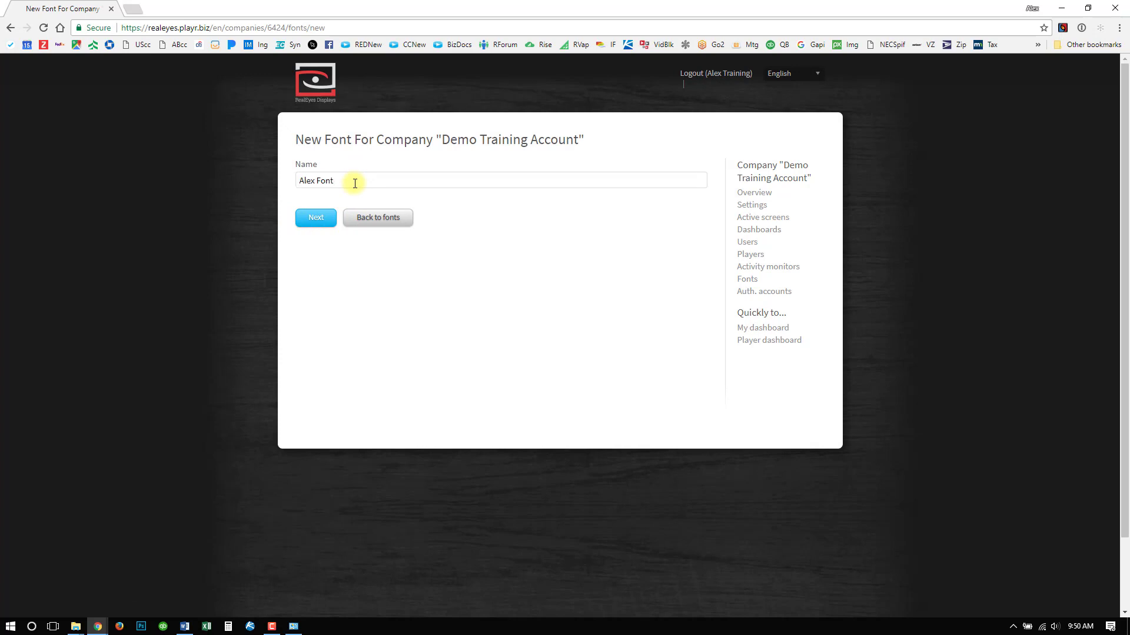
left_click(312, 217)
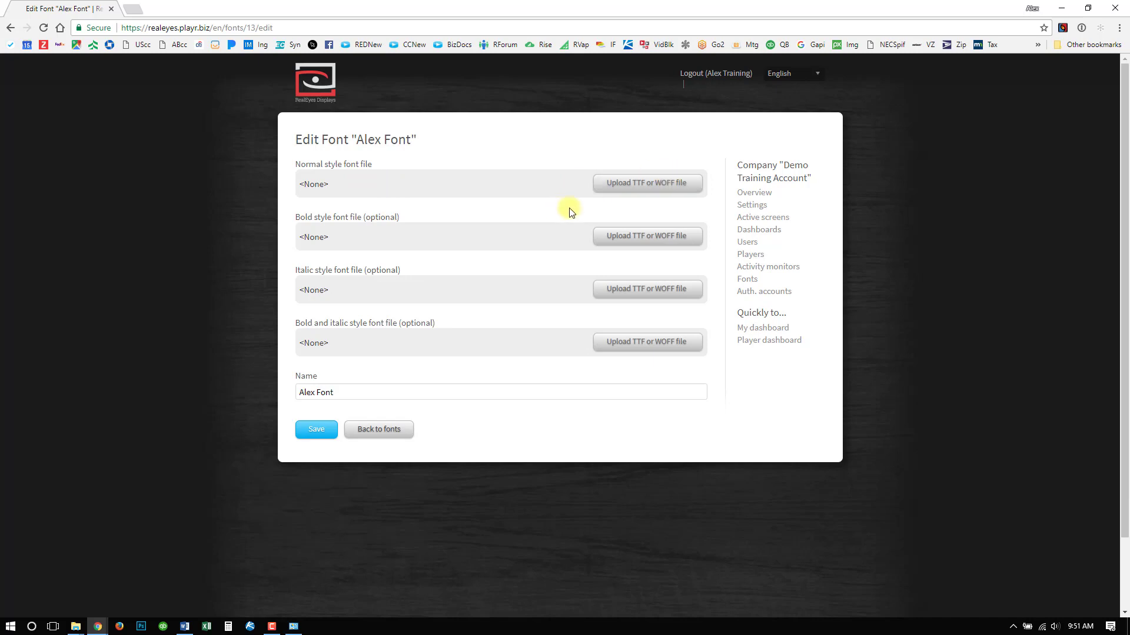
- Upload Alex.ttf from the Desktop's Fonts > Alex Font folder as the normal style font file and save the font
left_click(623, 186)
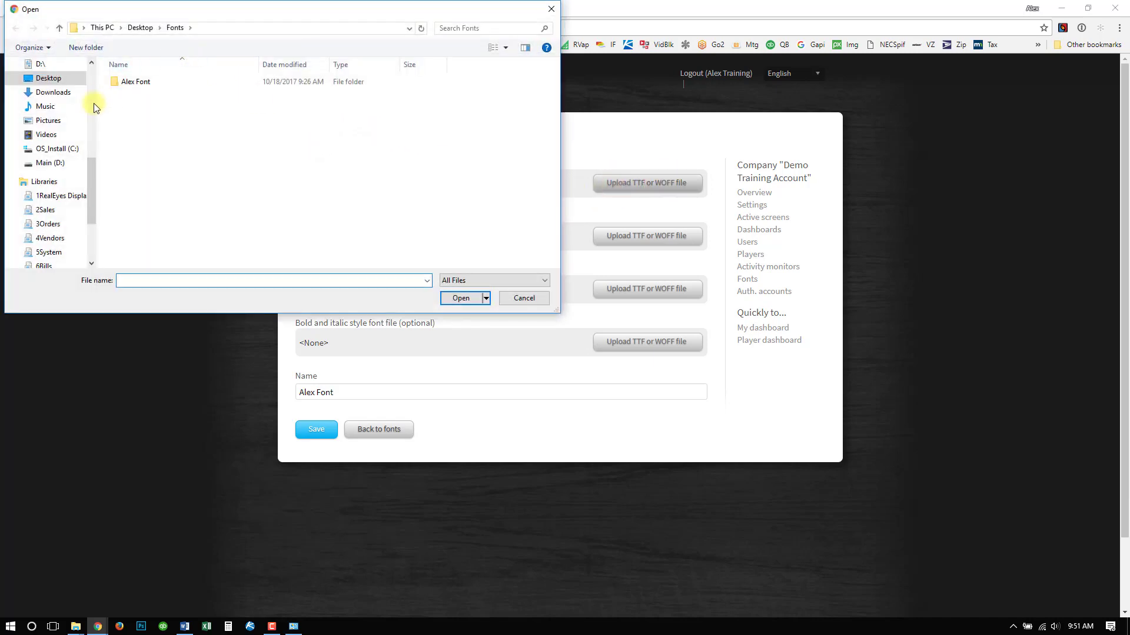
double_click(140, 82)
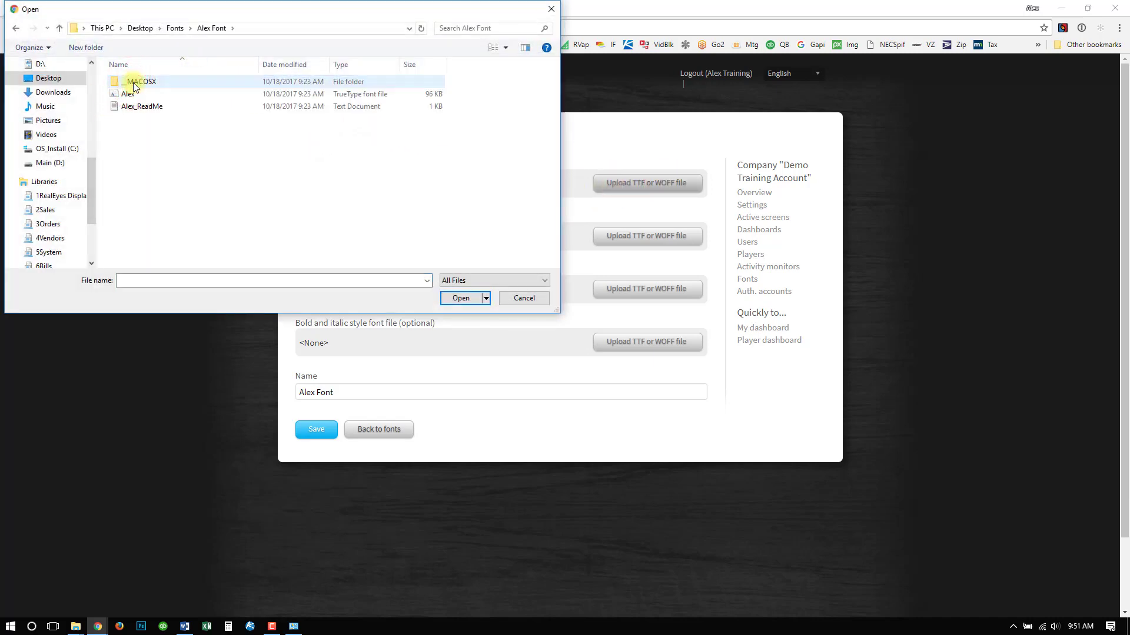
left_click(139, 94)
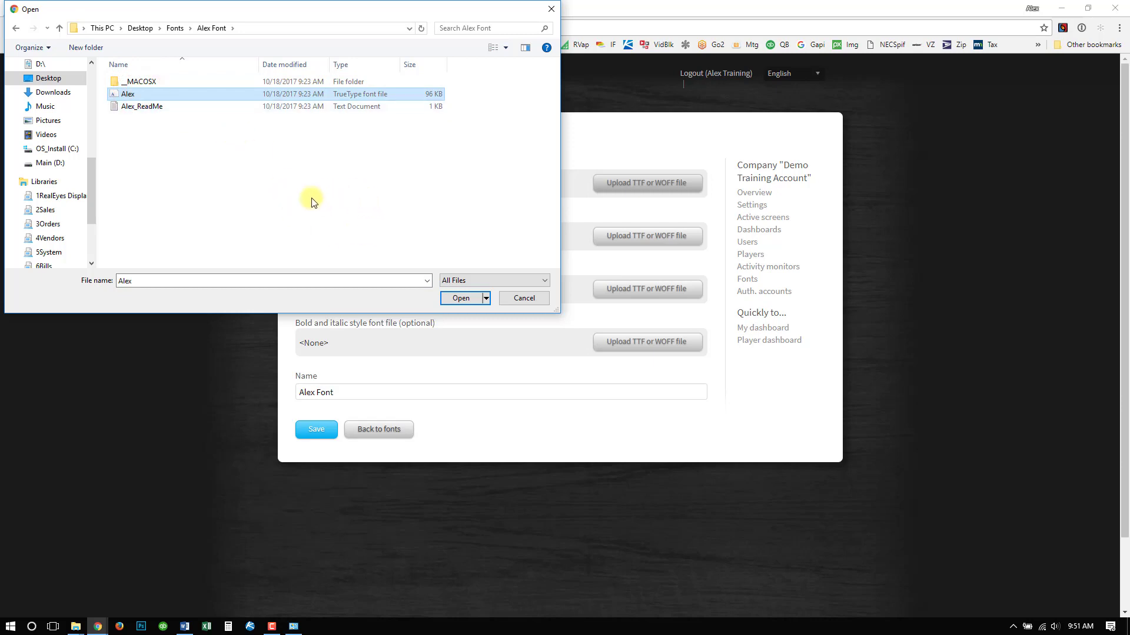
left_click(461, 299)
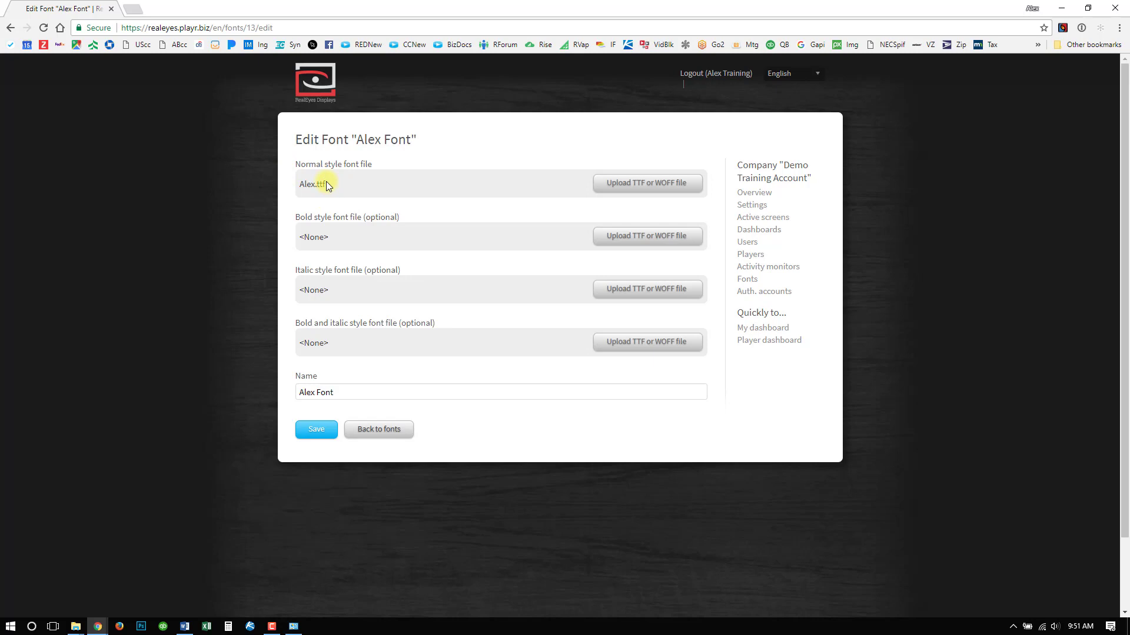
left_click(315, 434)
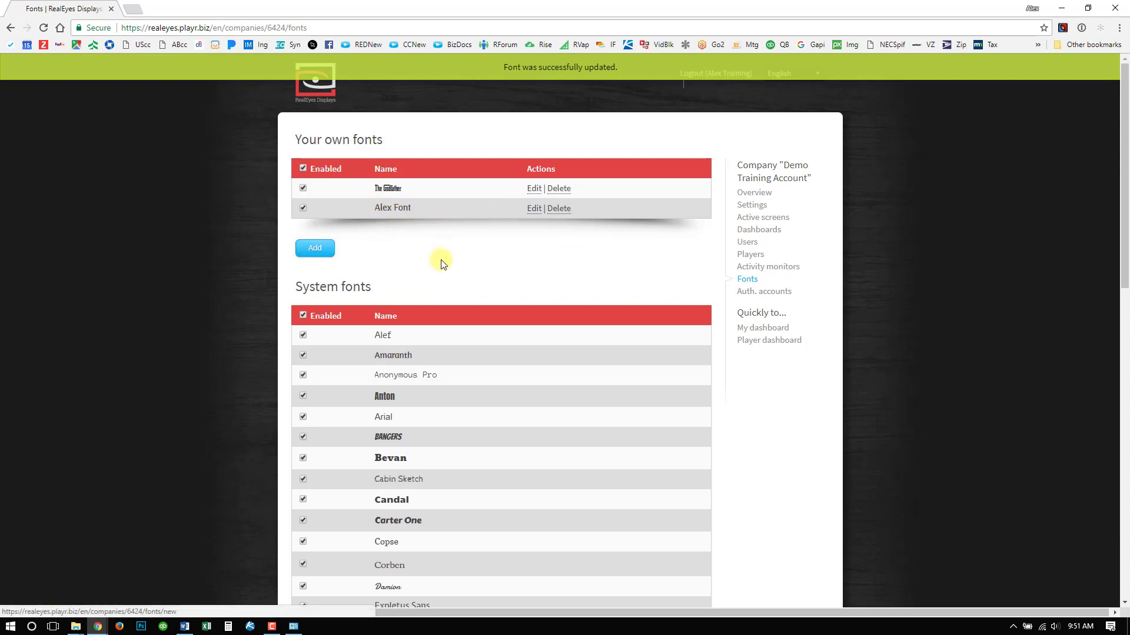
- Disable all system fonts, keep both custom fonts enabled, and save the available fonts selection
left_click(303, 316)
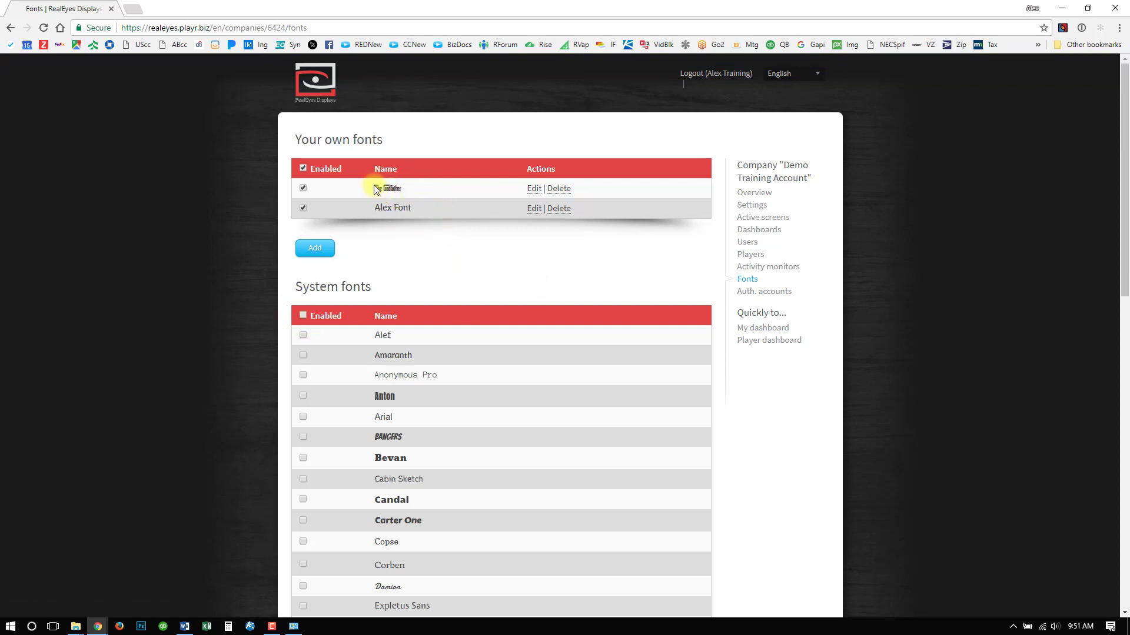
scroll(406, 213, "down", 13)
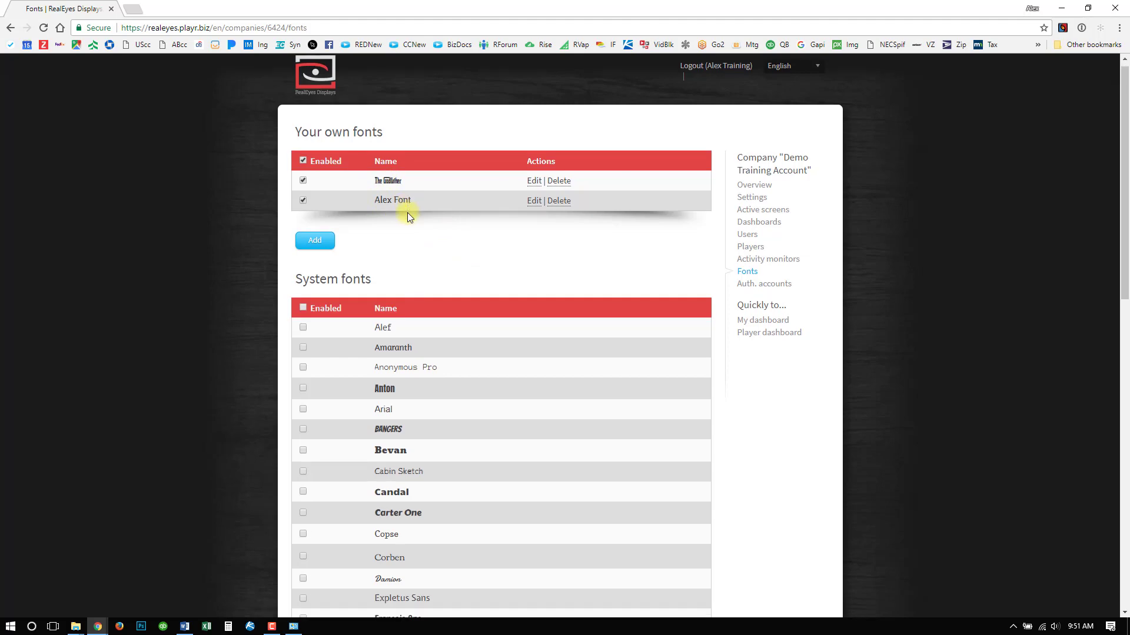
left_click(315, 564)
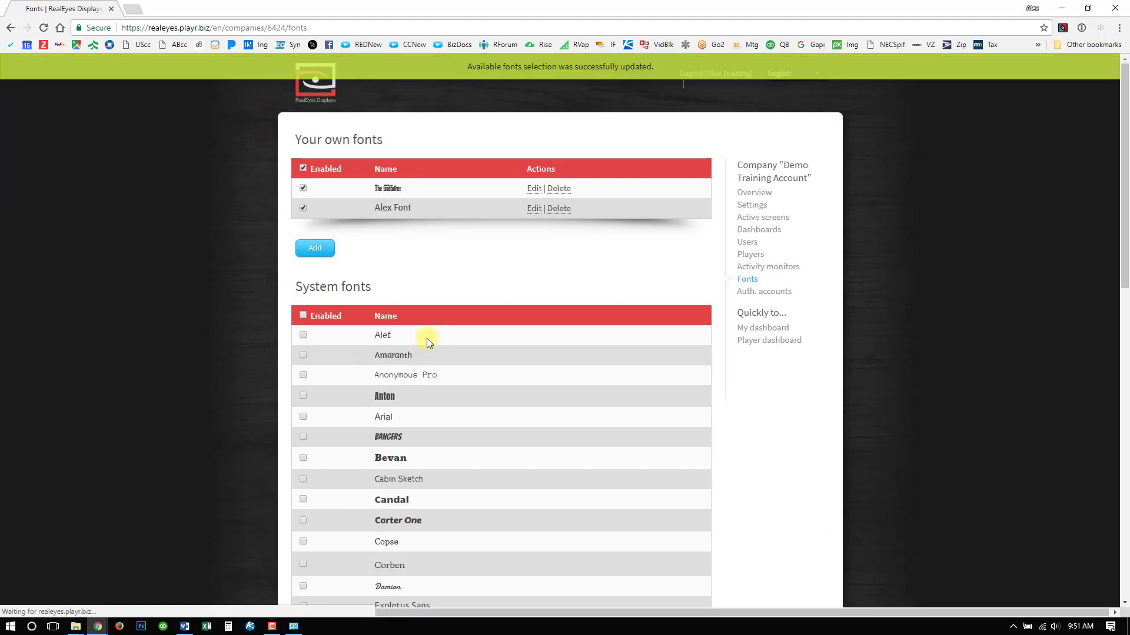
- Open the Crawler Foreground page from the Main dashboard for design editing
left_click(761, 229)
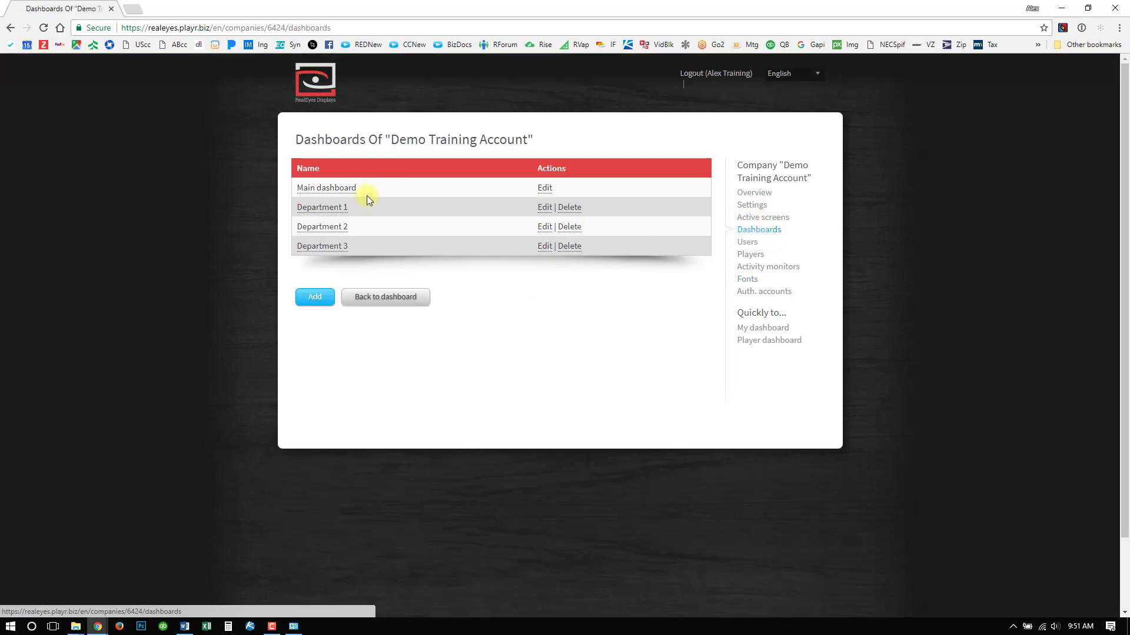
left_click(334, 189)
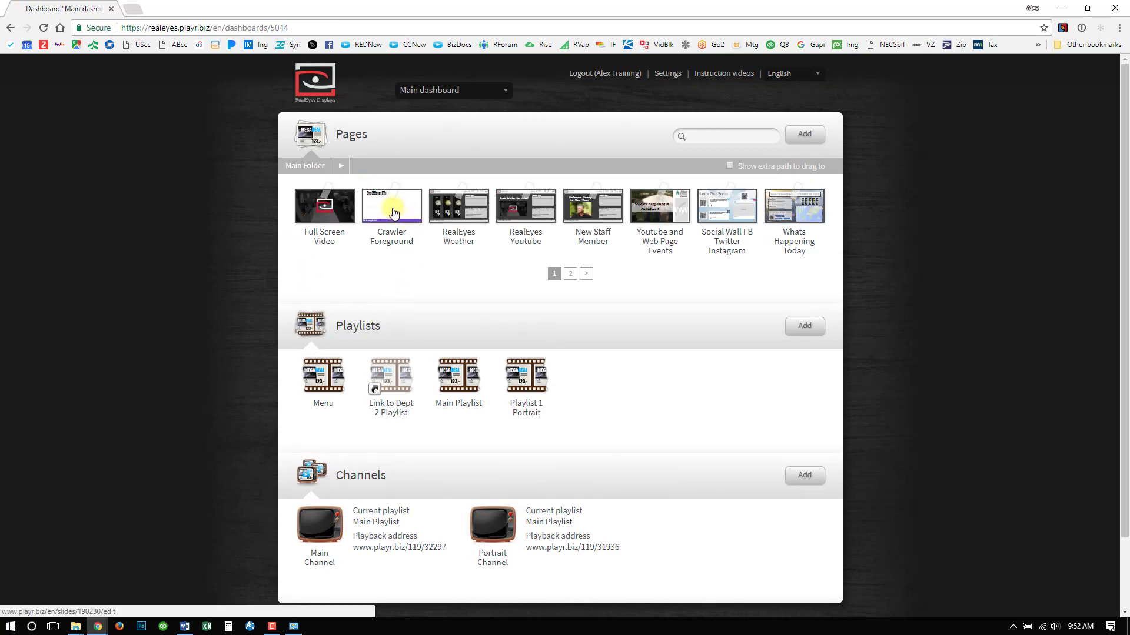
mouse_move(392, 207)
left_click(333, 175)
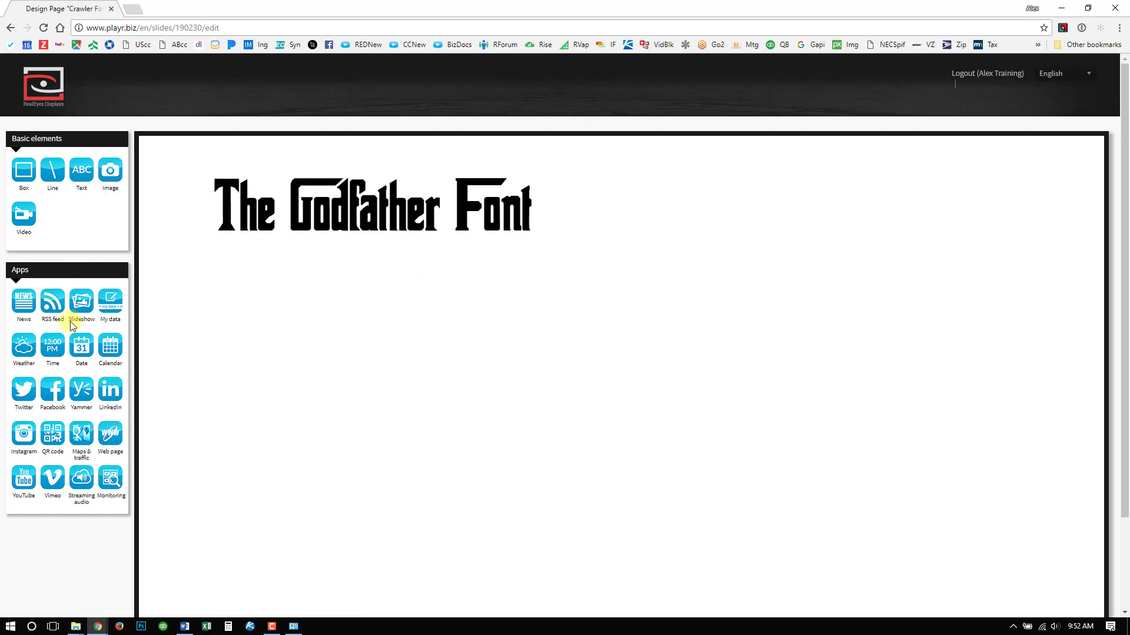
- Add a text box about 976 by 266 below the Godfather heading and set its font type to Alex Font
left_click_drag(86, 177, 377, 338)
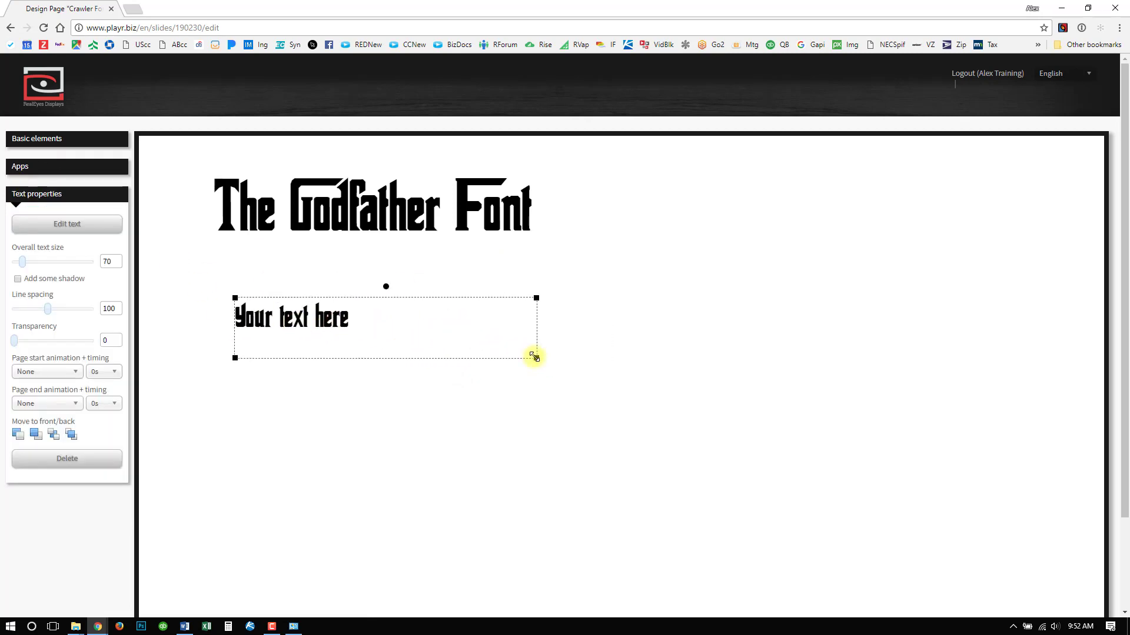
left_click_drag(534, 357, 727, 433)
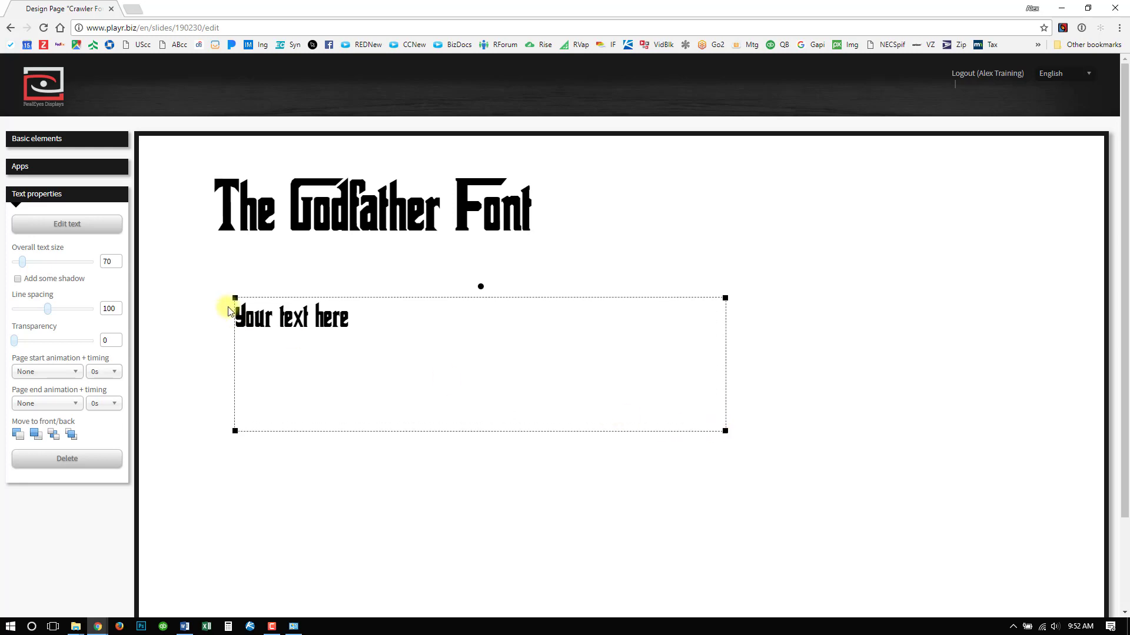
double_click(281, 316)
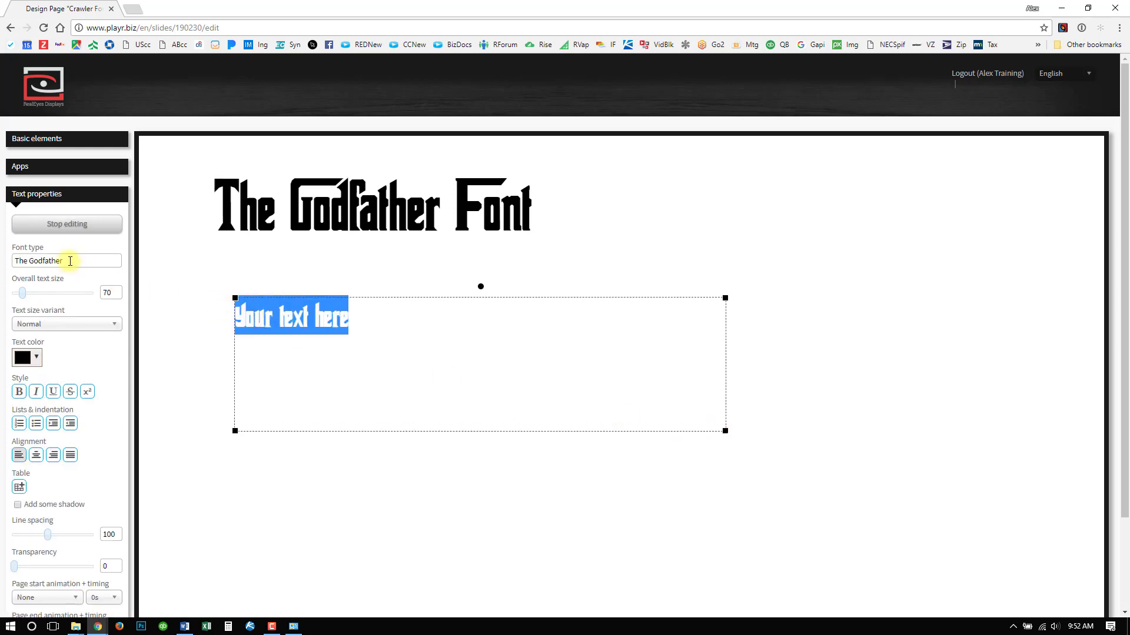
left_click(70, 261)
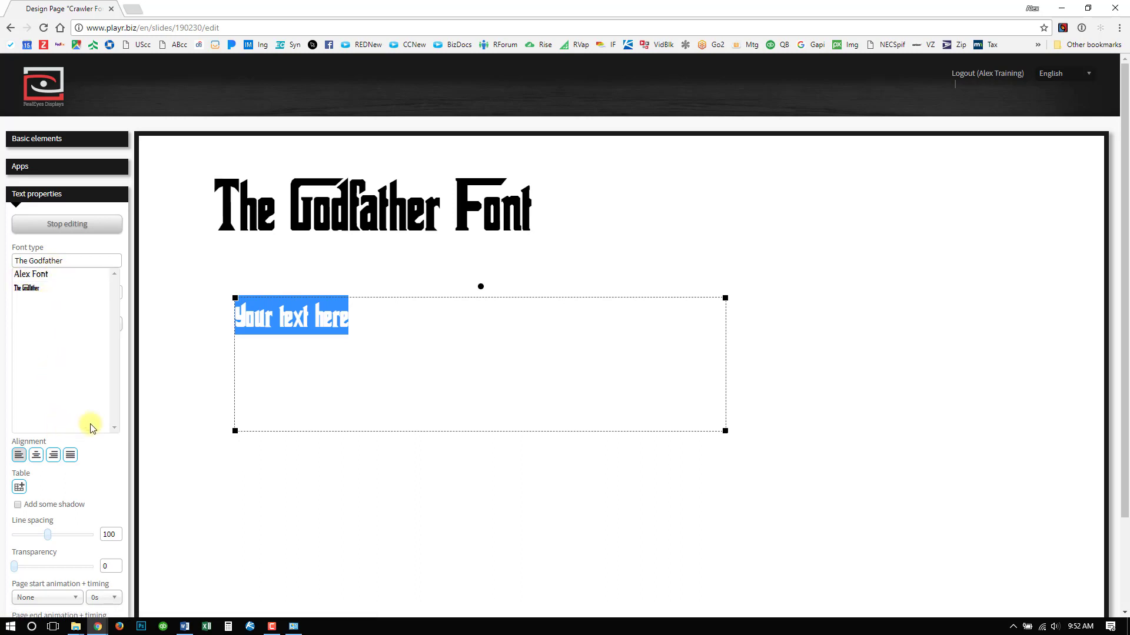
left_click(43, 279)
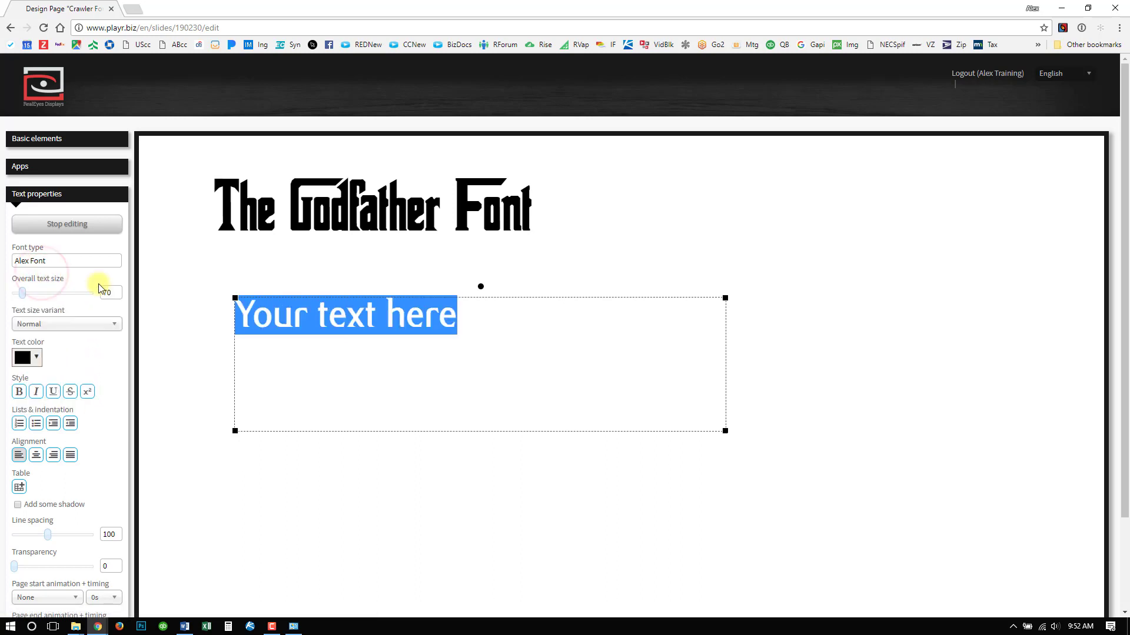
- Replace the new text box's placeholder with "Alex Font", then save the page and return to the dashboard
left_click(386, 330)
left_click(340, 326)
triple_click(340, 326)
type("Alex Fo")
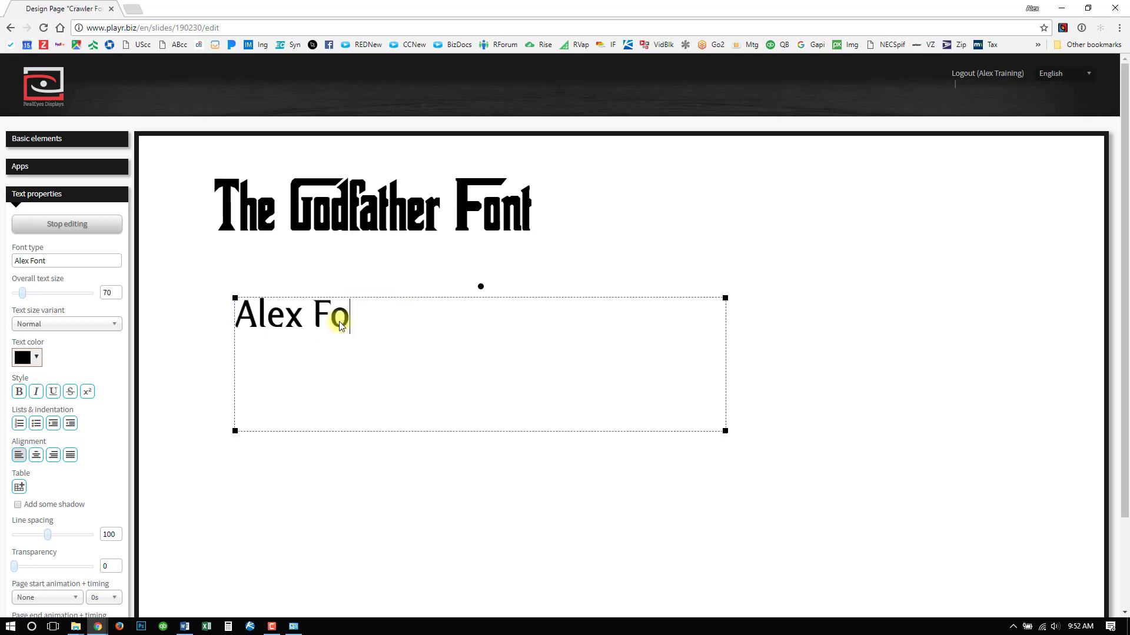
type("nt")
left_click(539, 254)
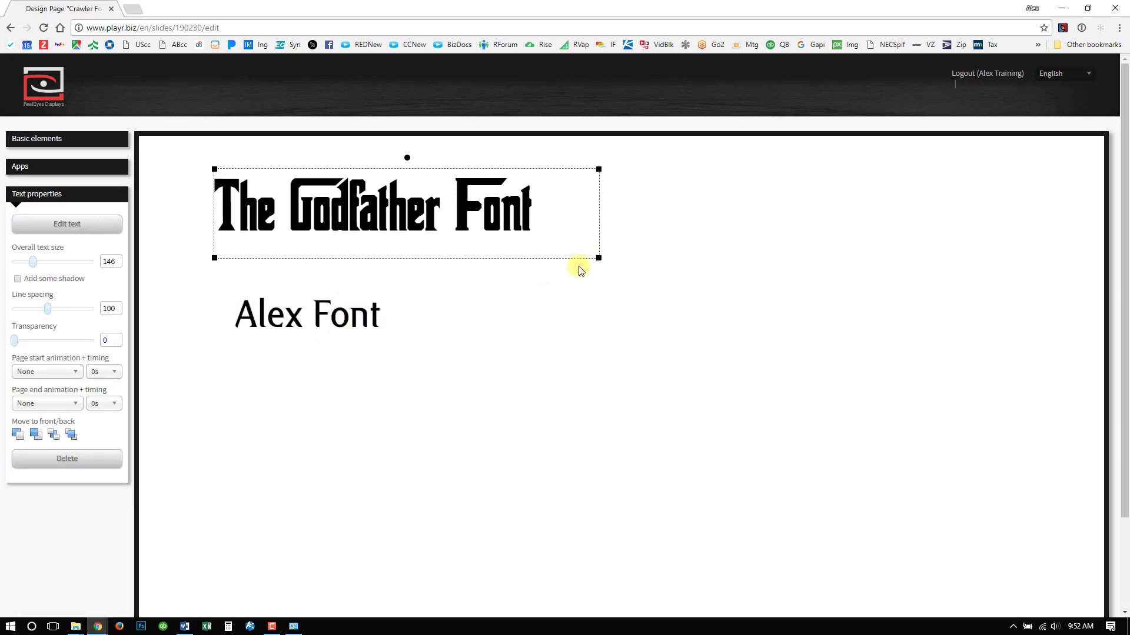
left_click(361, 312)
scroll(544, 273, "down", 2)
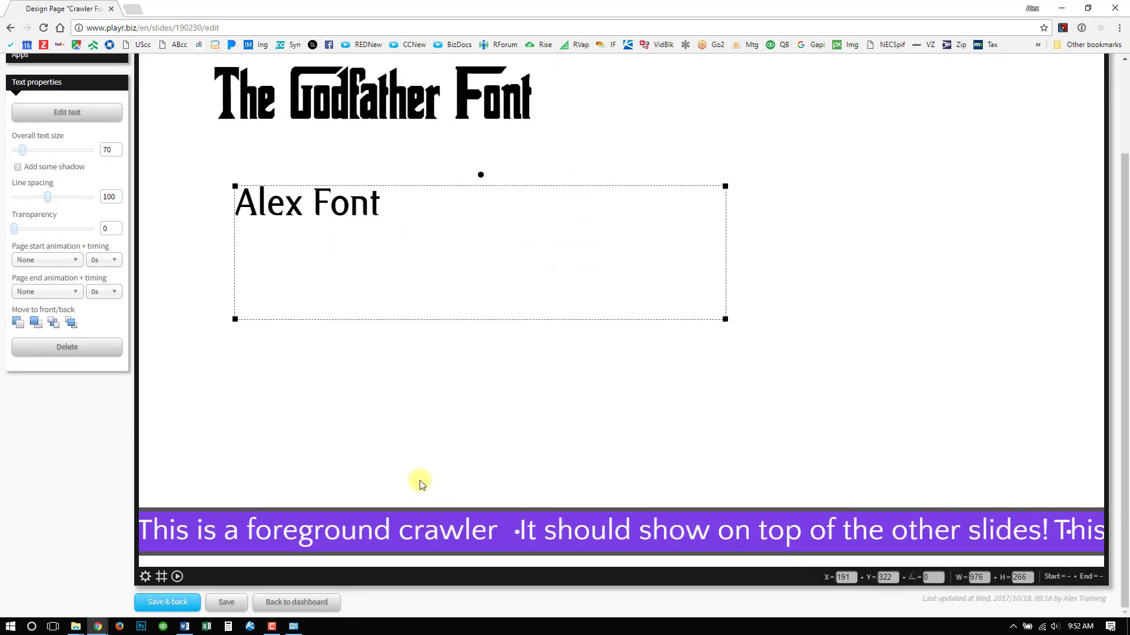
left_click(170, 603)
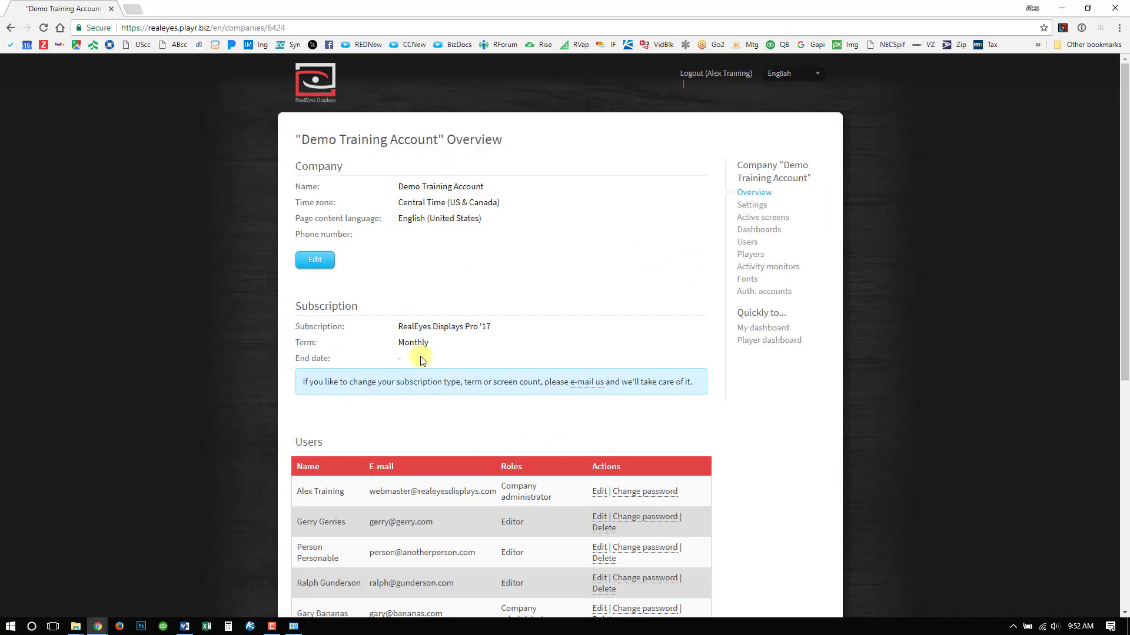
- Review the company overview, including its subscription, users, players and dashboards sections
scroll(213, 286, "down", 2)
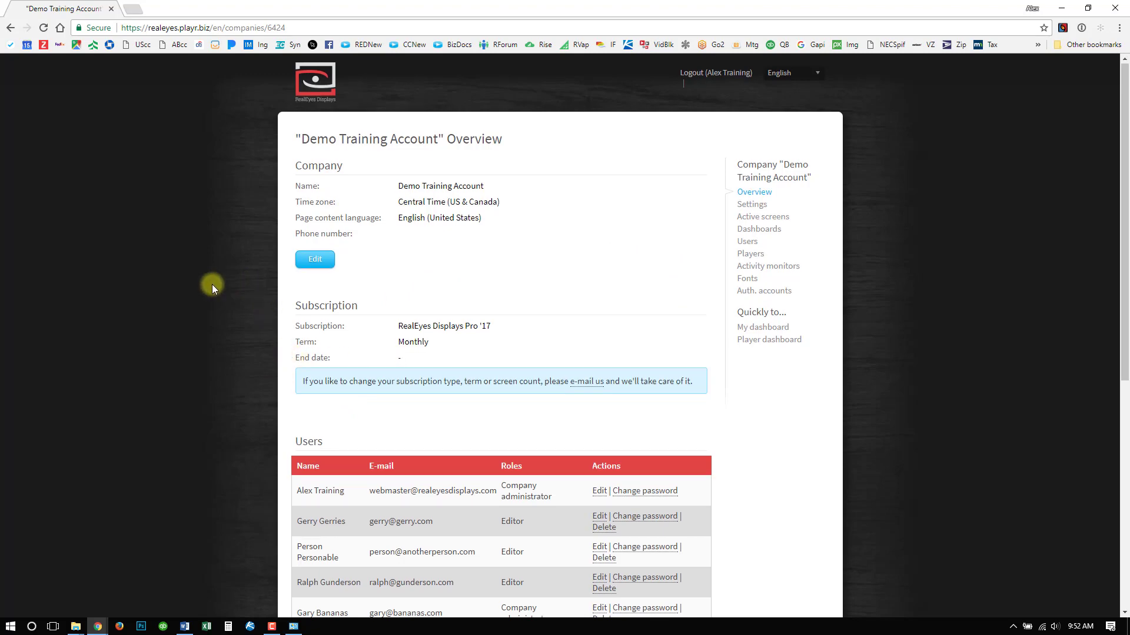
scroll(215, 287, "down", 2)
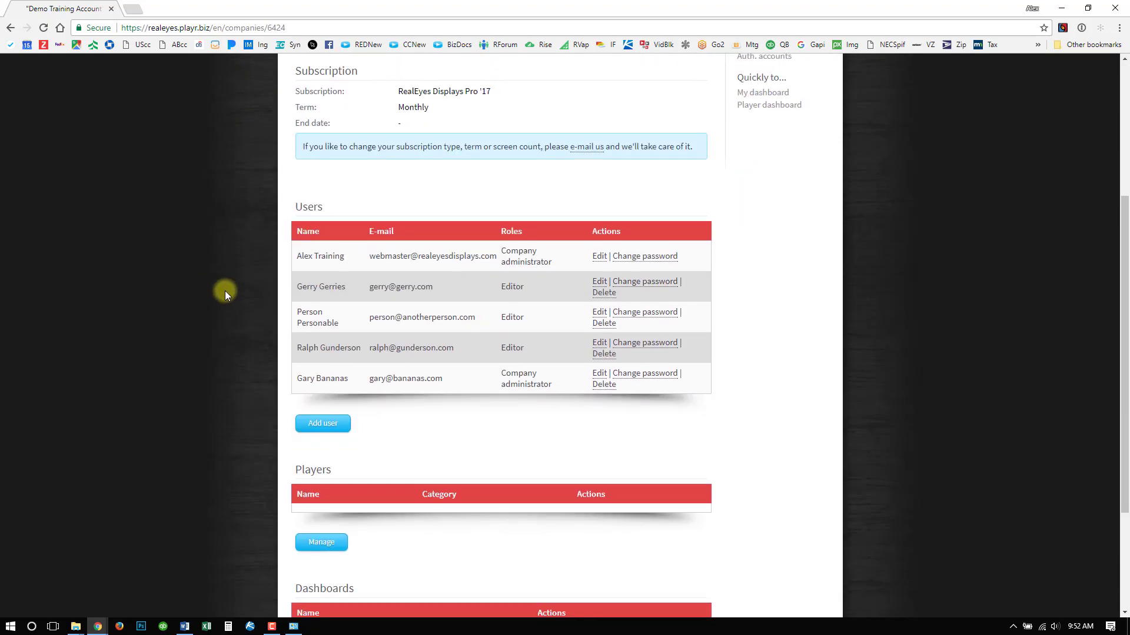
scroll(224, 290, "down", 2)
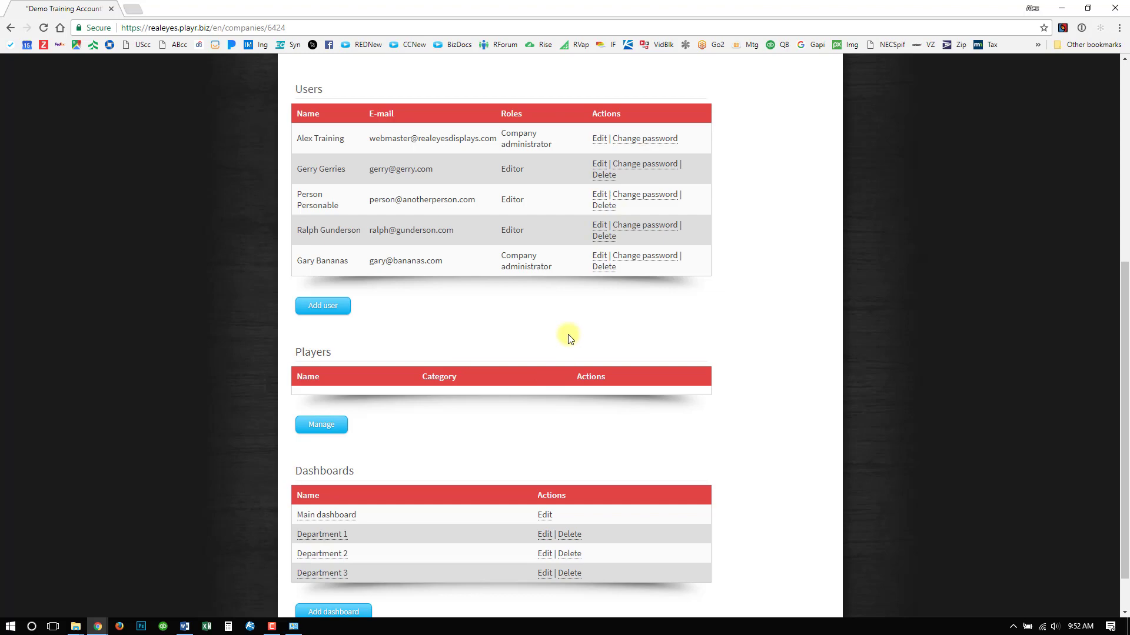
scroll(739, 304, "up", 6)
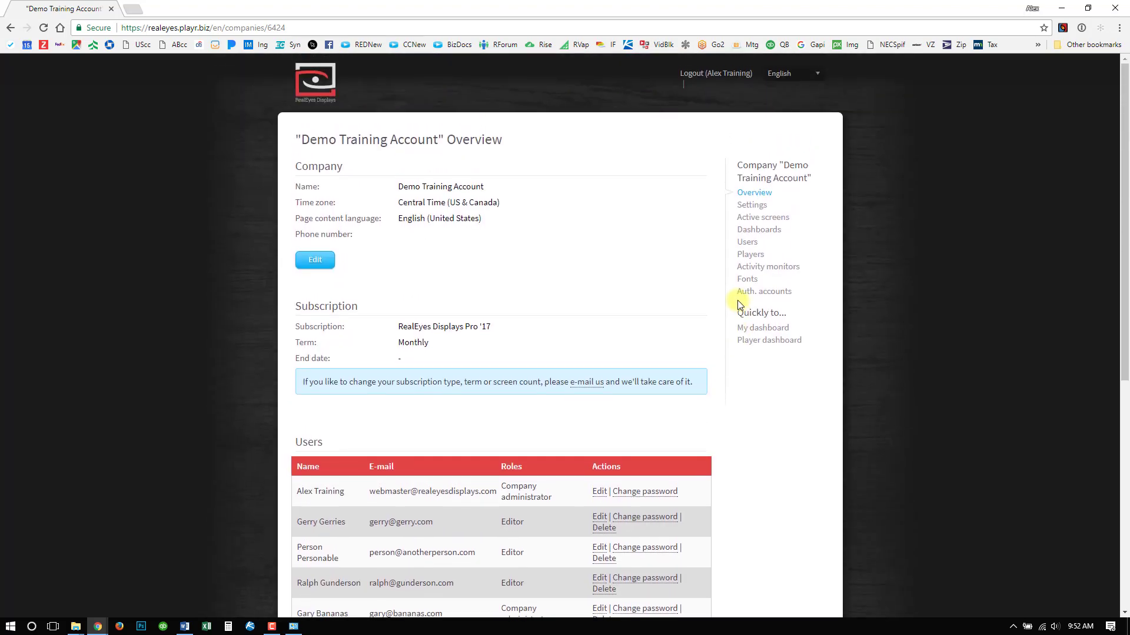